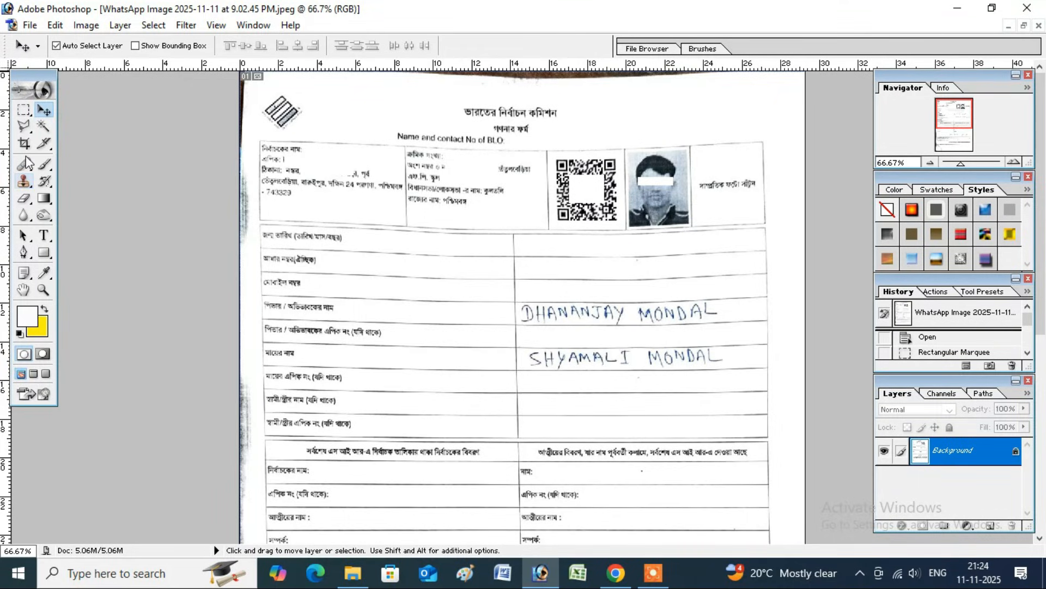
Marquee-select a small blank patch of paper in the right column, just above the handwritten father's name
click(24, 109)
drag(572, 284, 639, 300)
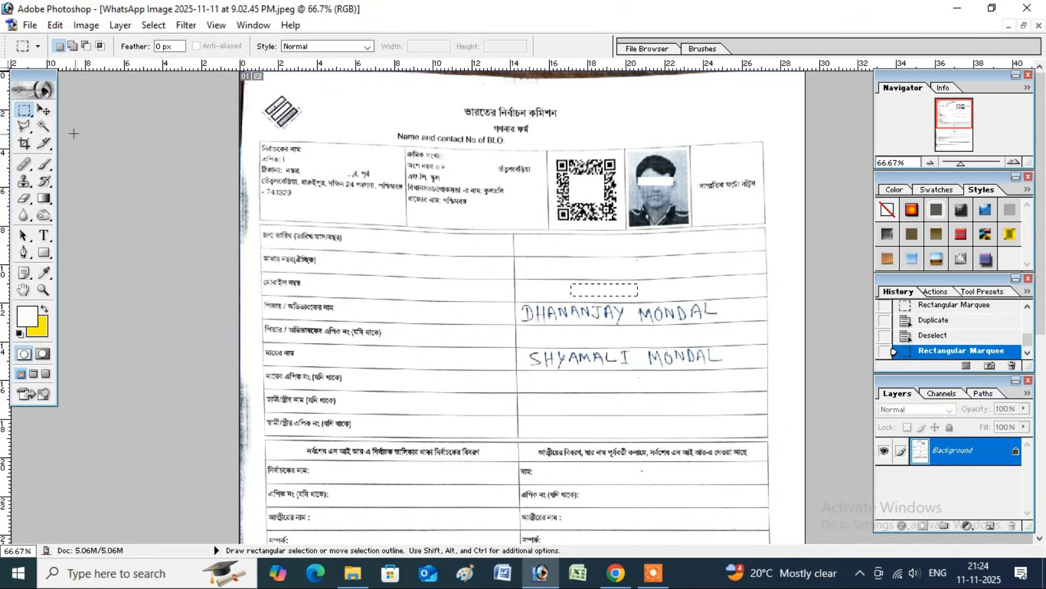
click(44, 111)
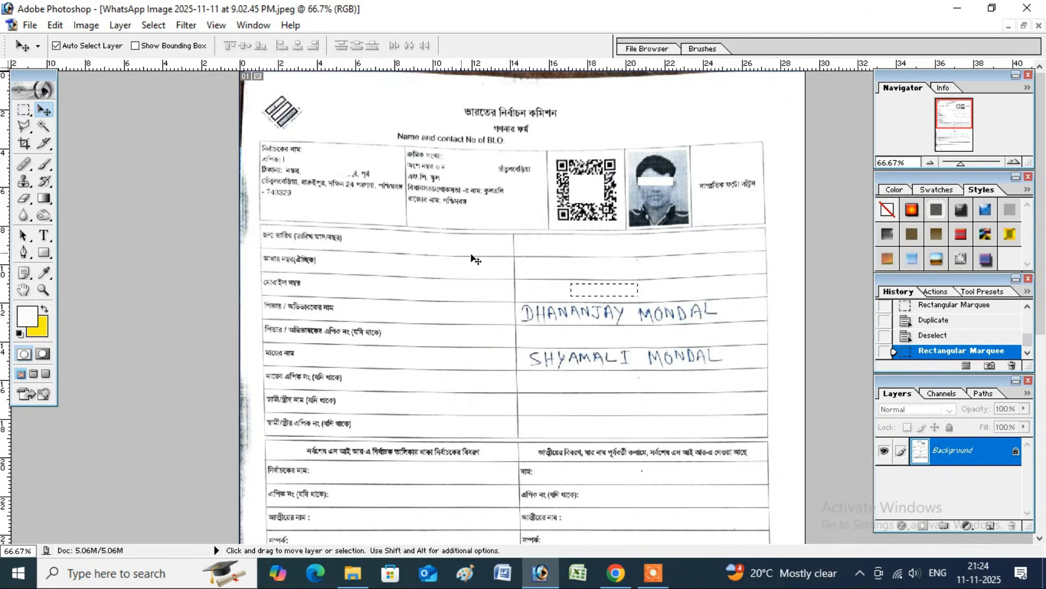
Alt-drag copies of the blank patch over the handwritten father's name, then deselect
drag(600, 307, 679, 312)
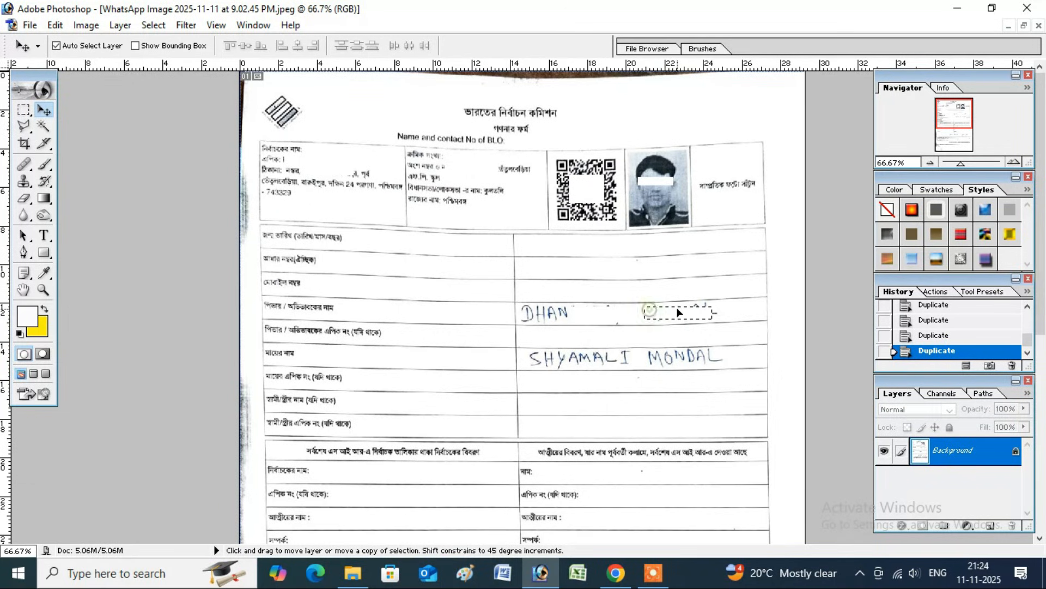
key(ctrl+d)
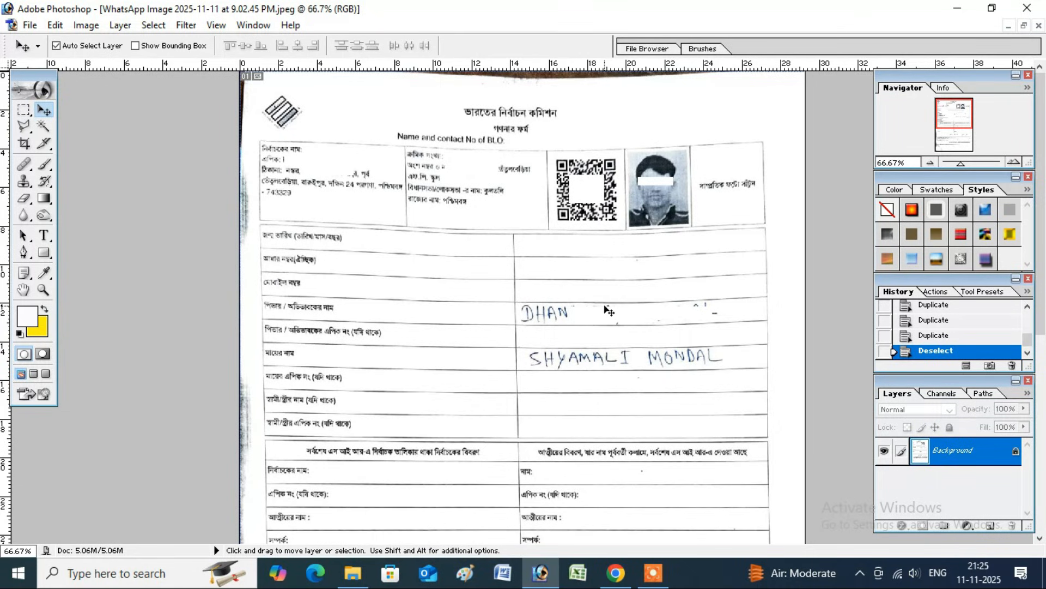
Step back in History to the Rectangular Marquee state and deselect, bringing back the full handwritten name
key(ctrl+alt+z)
key(ctrl+alt+z)
key(ctrl+alt+z)
key(ctrl+alt+z)
key(ctrl+alt+z)
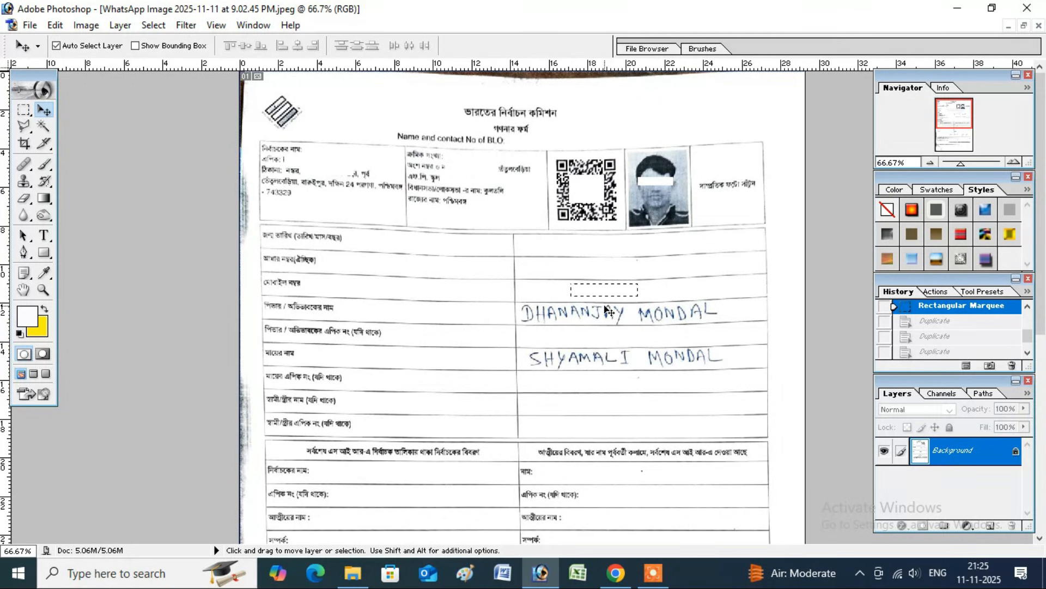
key(ctrl+d)
scroll(609, 297, down, 1)
scroll(608, 297, down, 3)
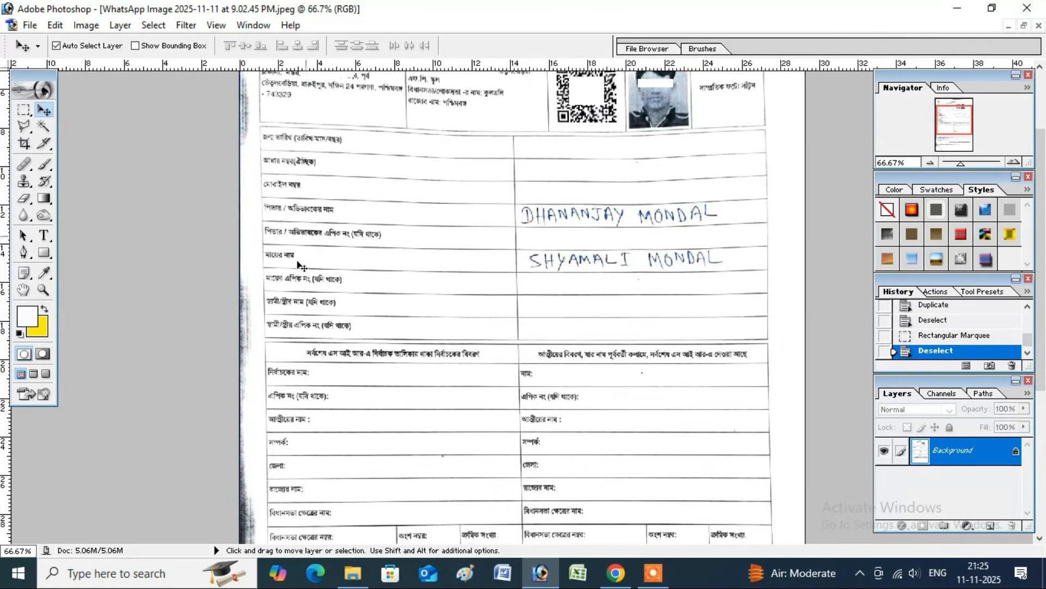
scroll(610, 392, up, 2)
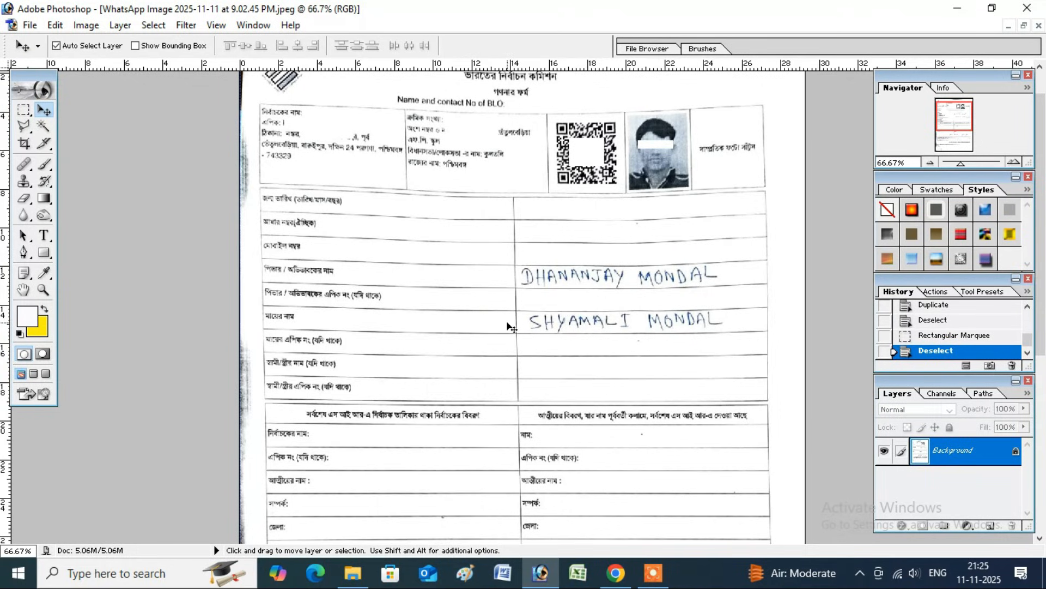
Create a new white A4 document, 210 × 297 mm at 300 pixels/inch
click(1024, 25)
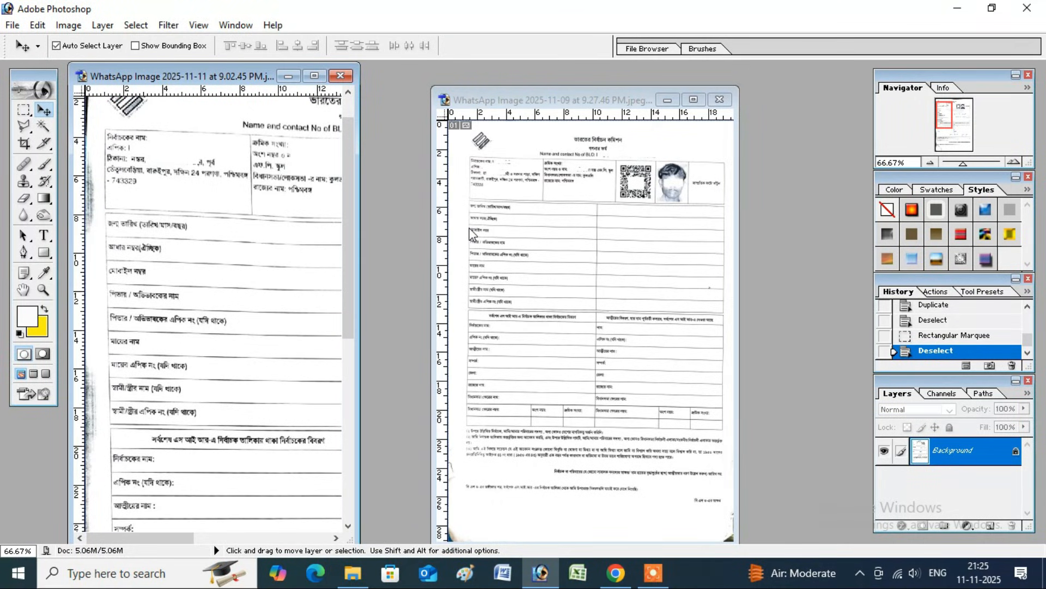
key(ctrl+n)
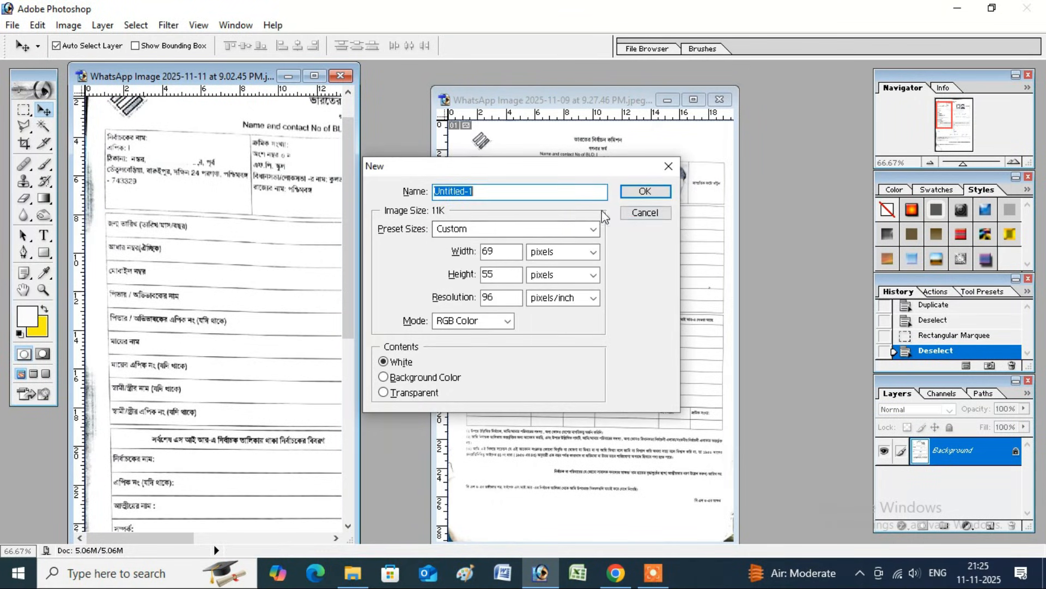
click(599, 228)
click(473, 337)
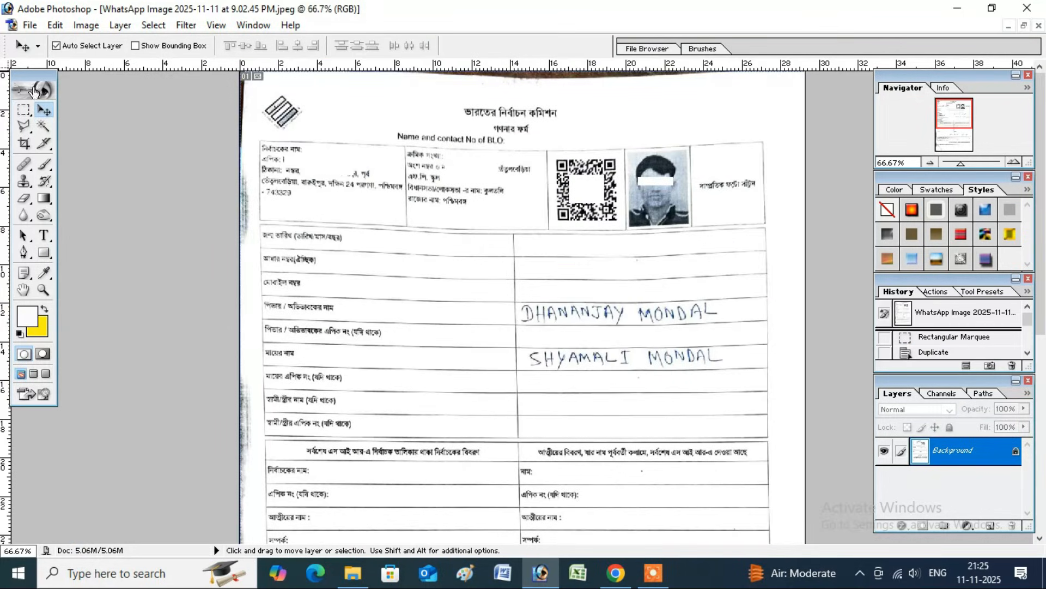
click(23, 110)
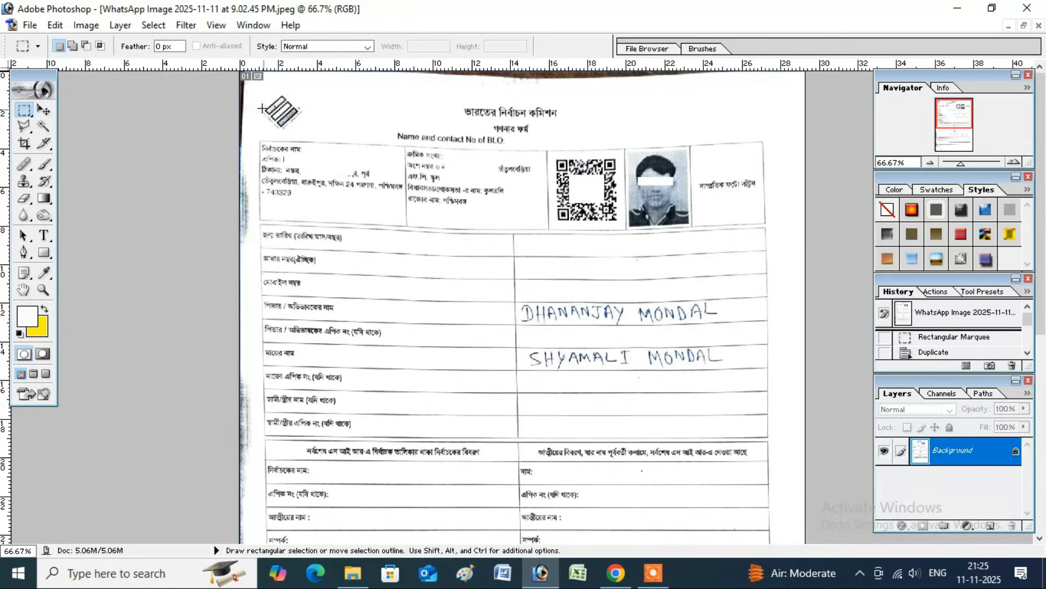
Select the form's header block with the QR code and photo and drag it into Untitled-1
drag(251, 98, 770, 227)
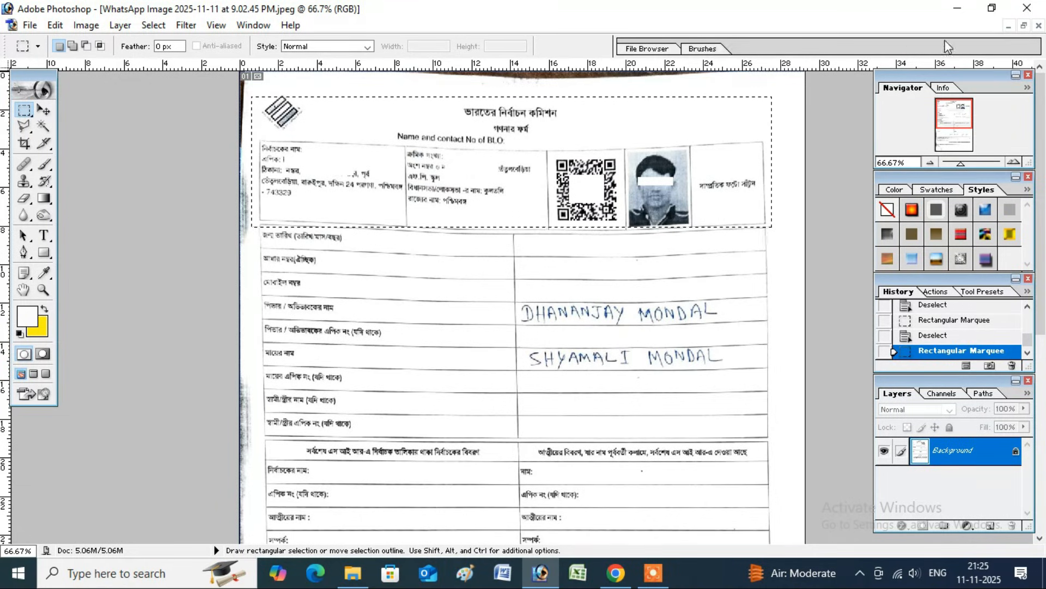
click(1024, 27)
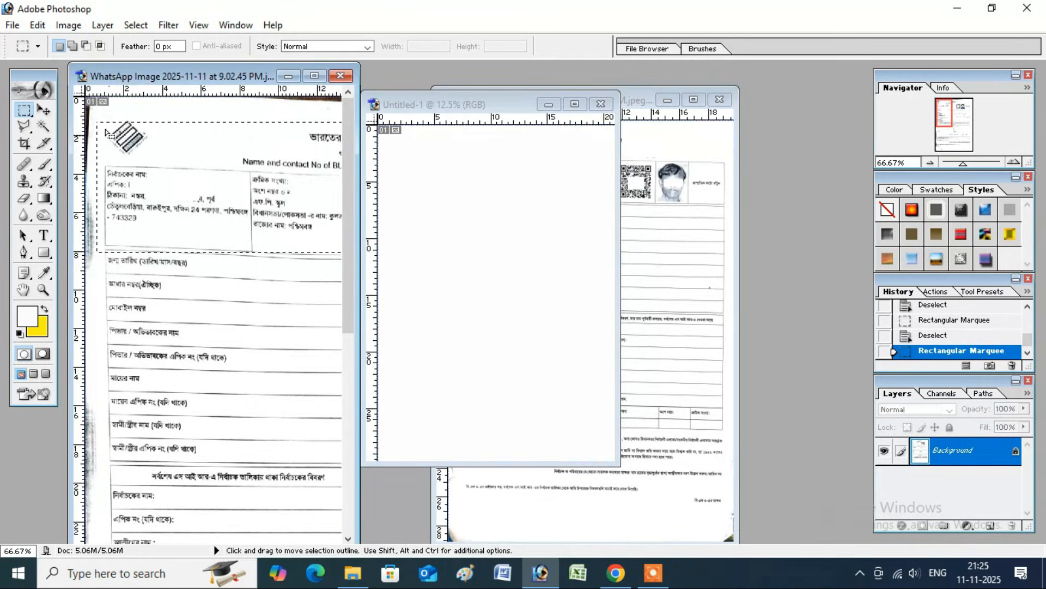
click(43, 110)
drag(207, 185, 455, 188)
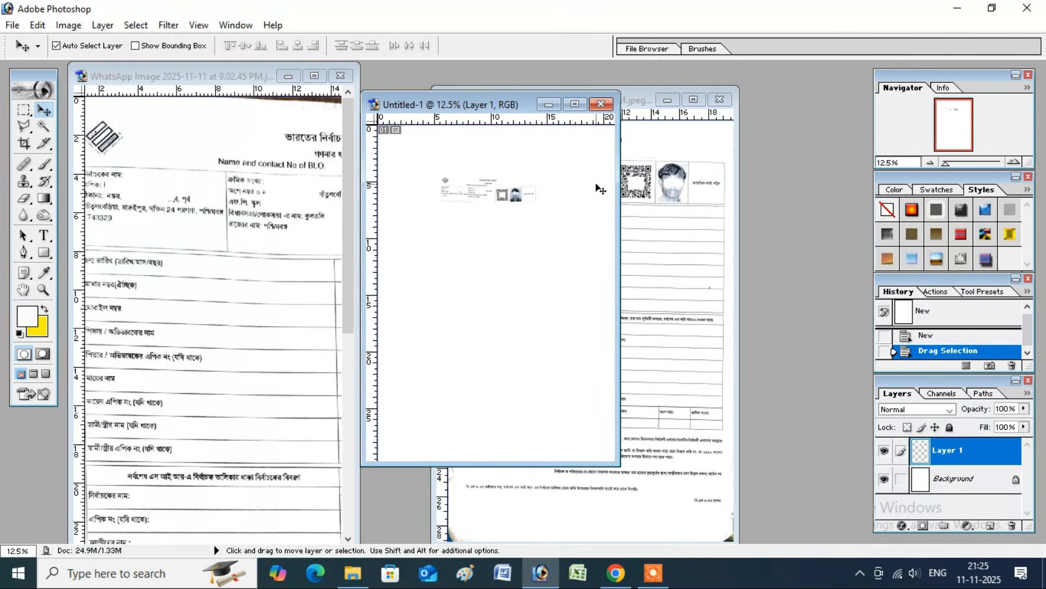
Move the header to the page's top-left and scale it to about 219% across the top
click(575, 106)
drag(528, 201, 483, 181)
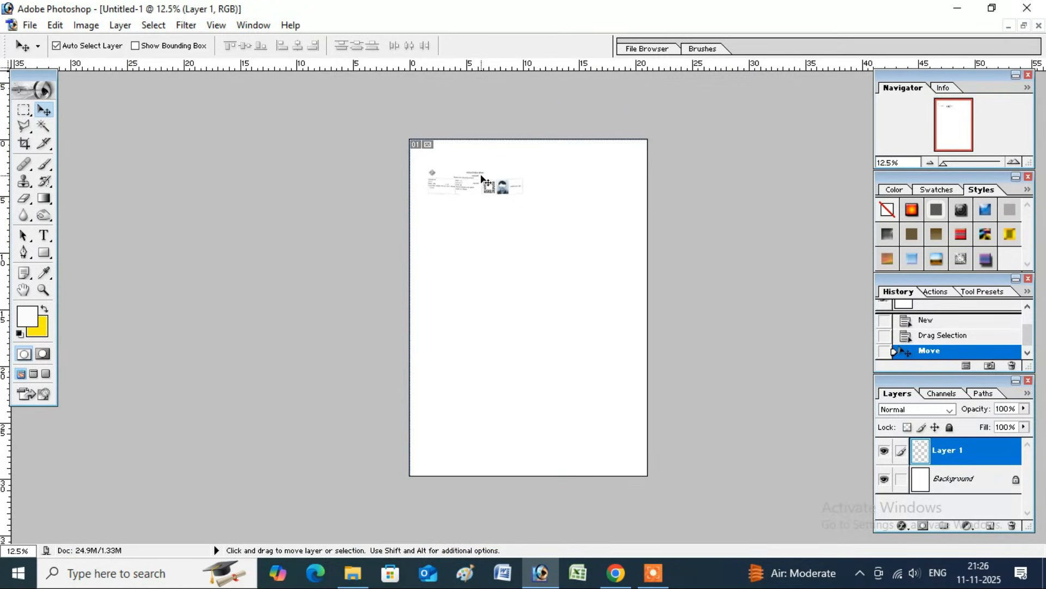
key(ctrl+t)
drag(539, 200, 629, 236)
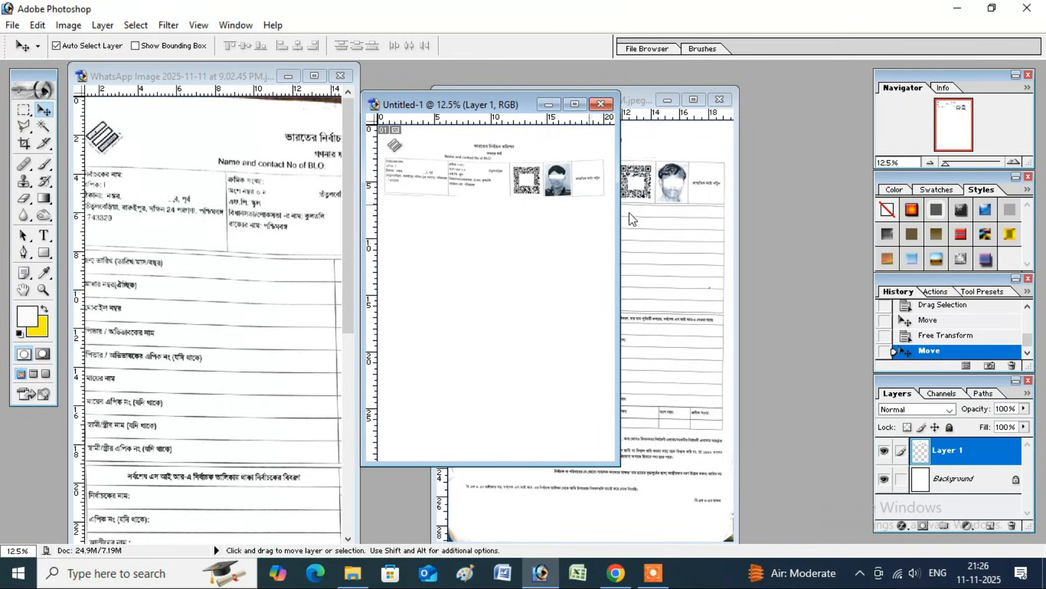
click(617, 234)
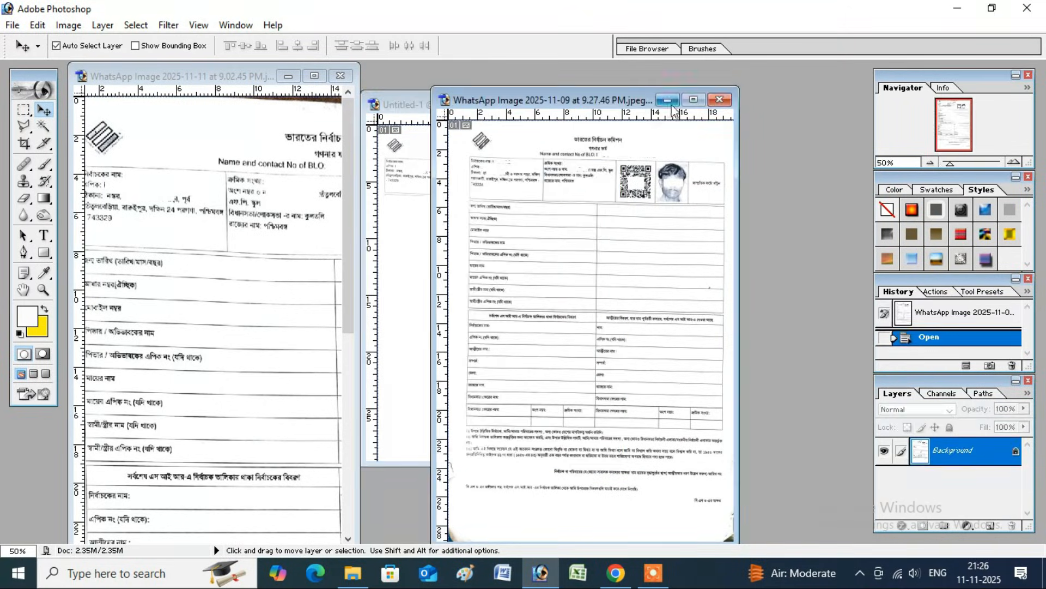
Outline the 2025-11-09 form's body with the Polygonal Lasso, from beside the photo box down to the page bottom
click(694, 100)
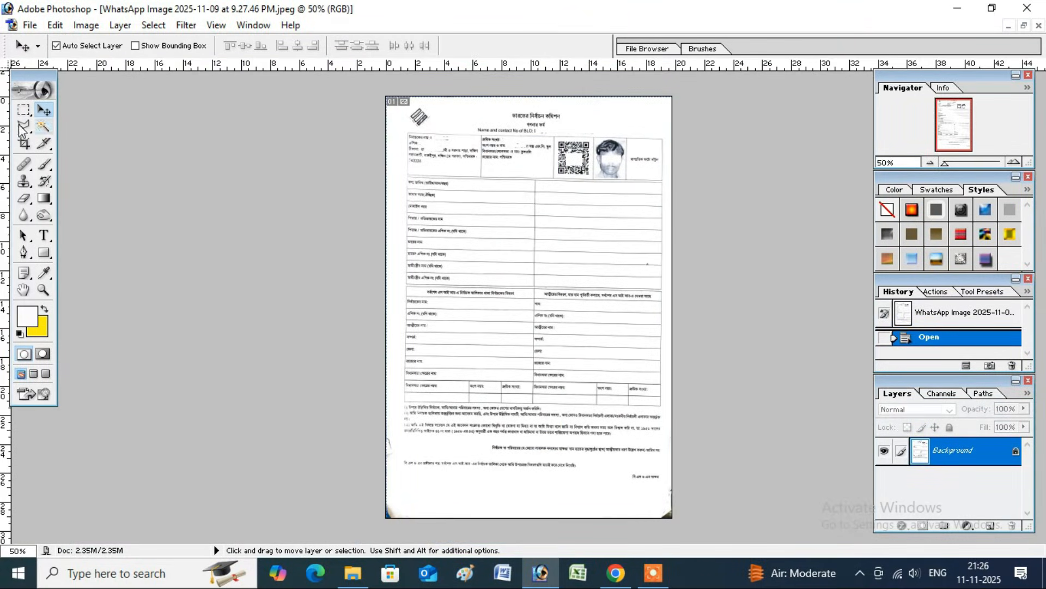
click(23, 110)
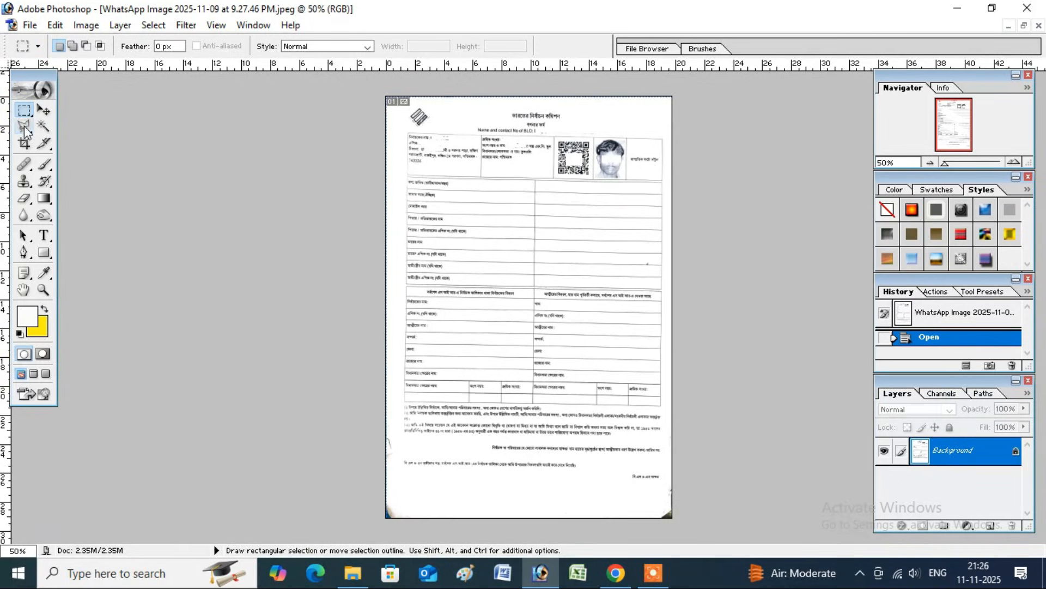
click(24, 126)
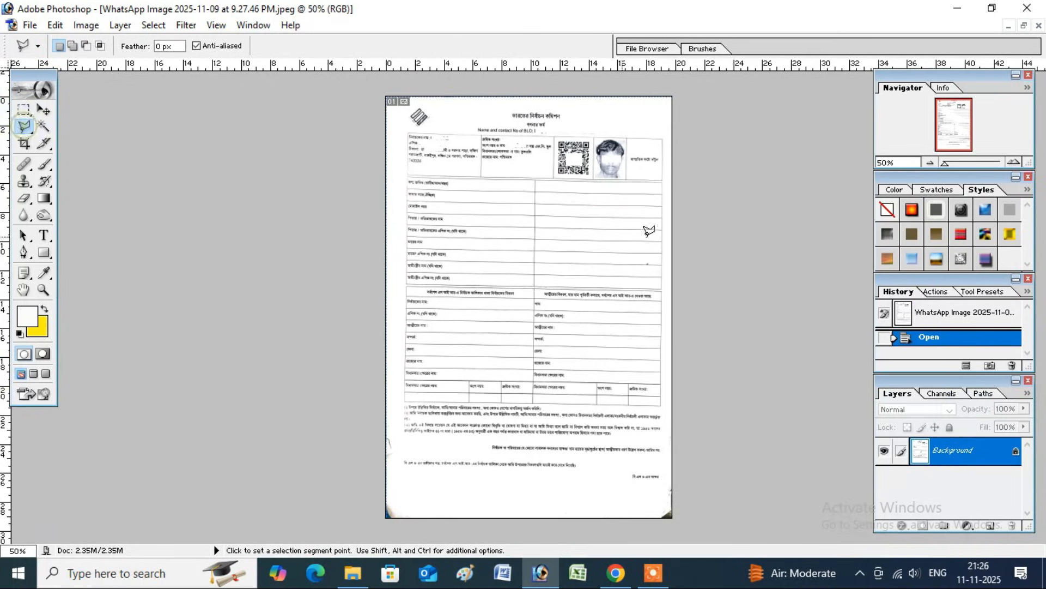
click(665, 179)
click(593, 180)
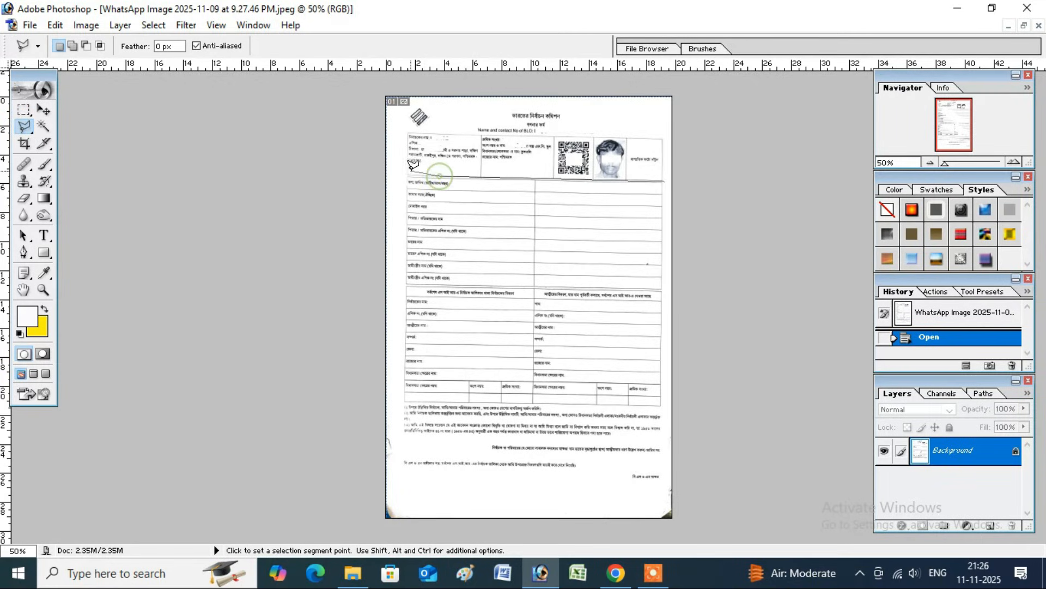
click(405, 177)
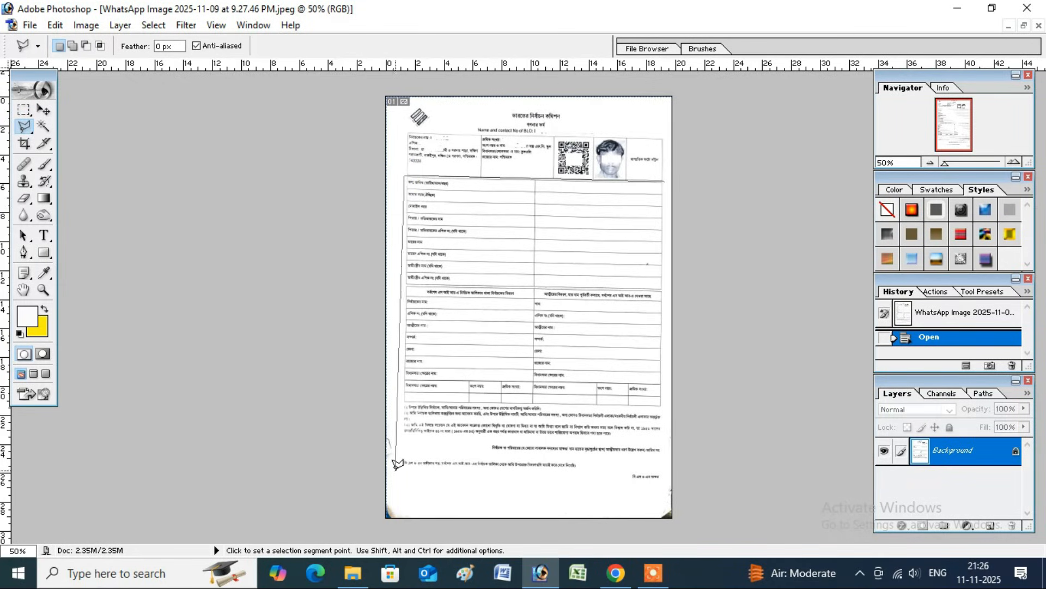
click(396, 508)
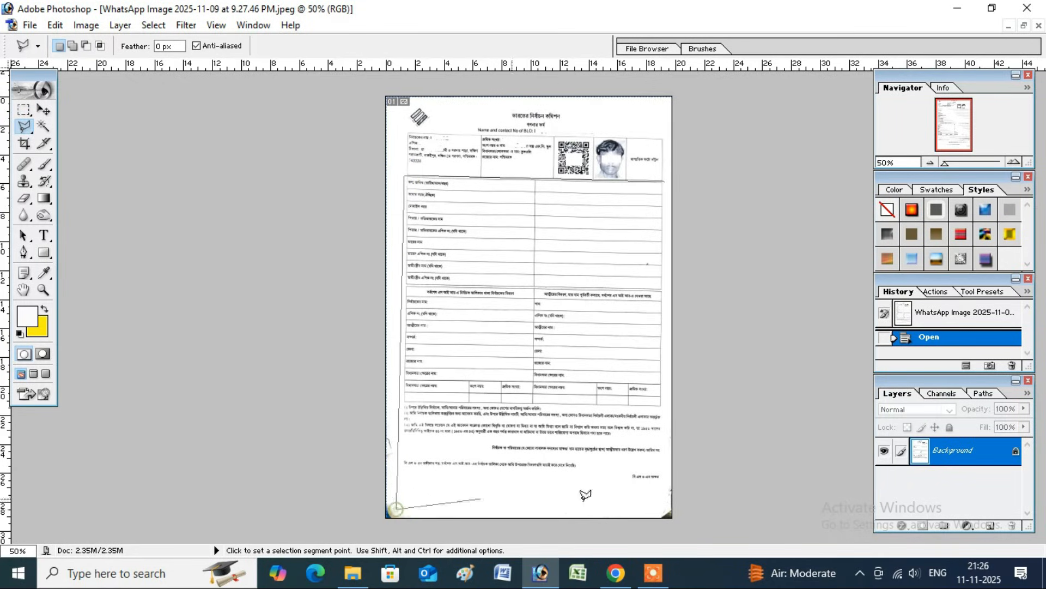
click(665, 509)
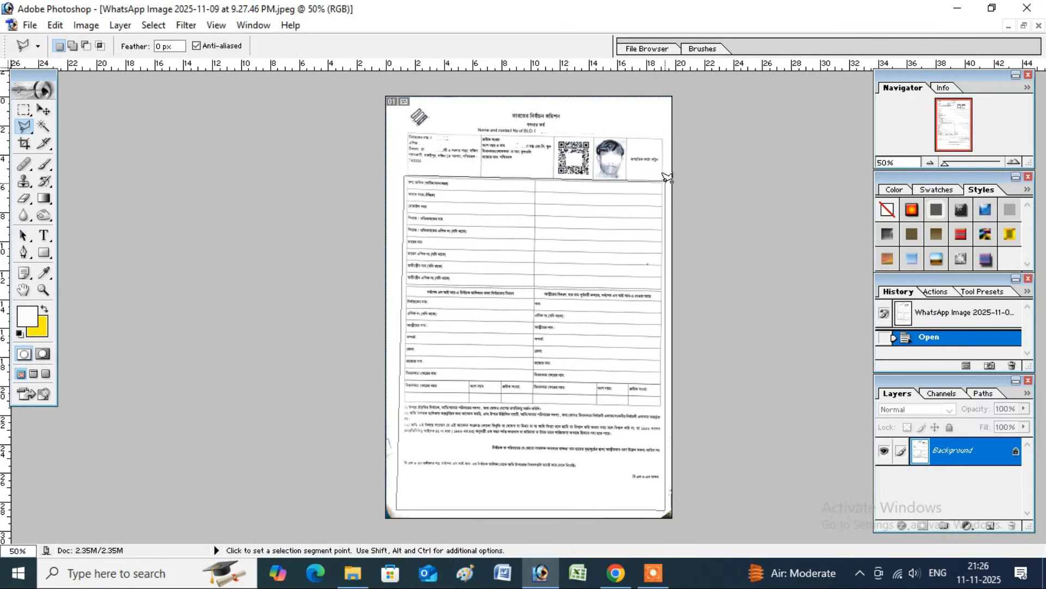
double_click(668, 177)
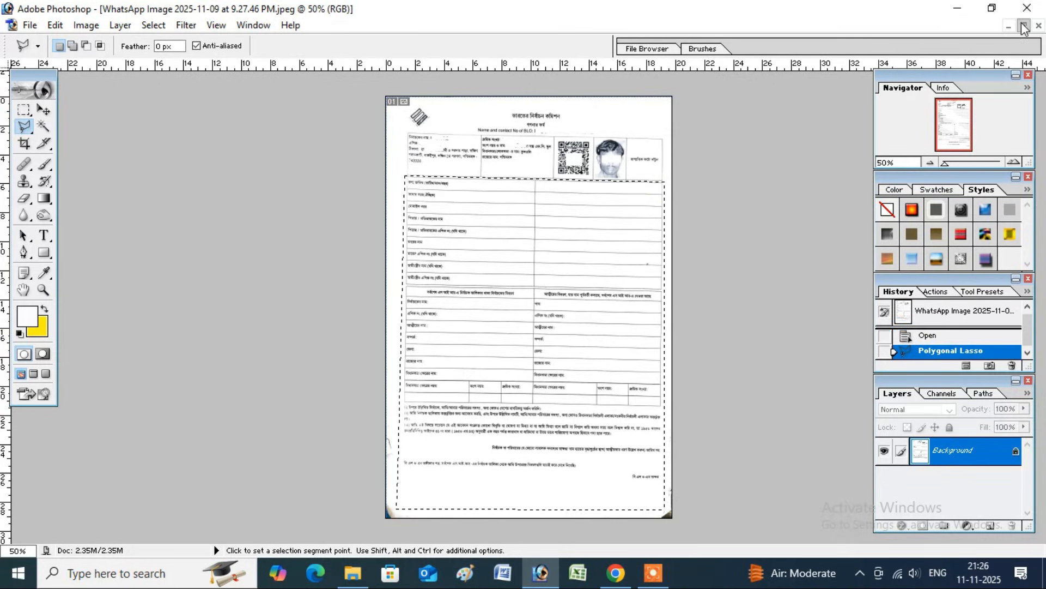
click(1024, 27)
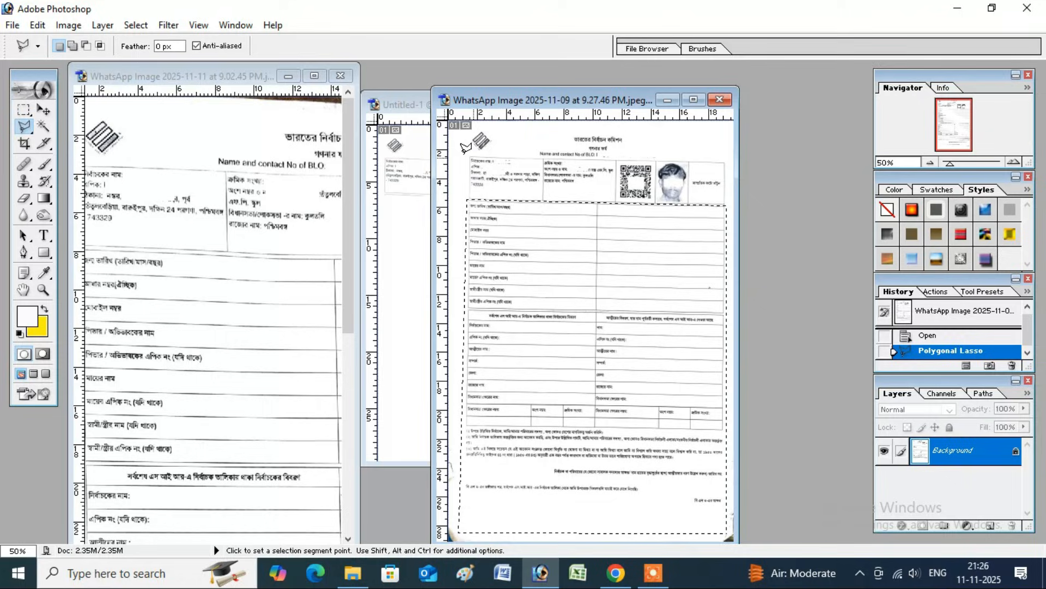
Drag the lasso-selected form body into Untitled-1 as a new layer just below the header
click(43, 110)
drag(532, 99, 626, 116)
drag(636, 278, 430, 240)
click(578, 103)
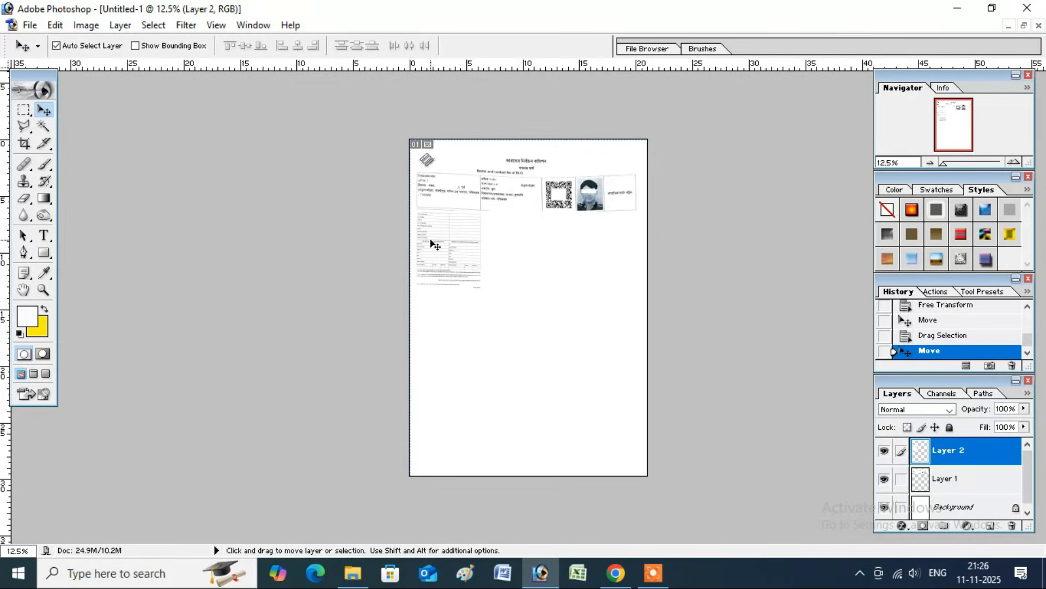
key(ctrl+t)
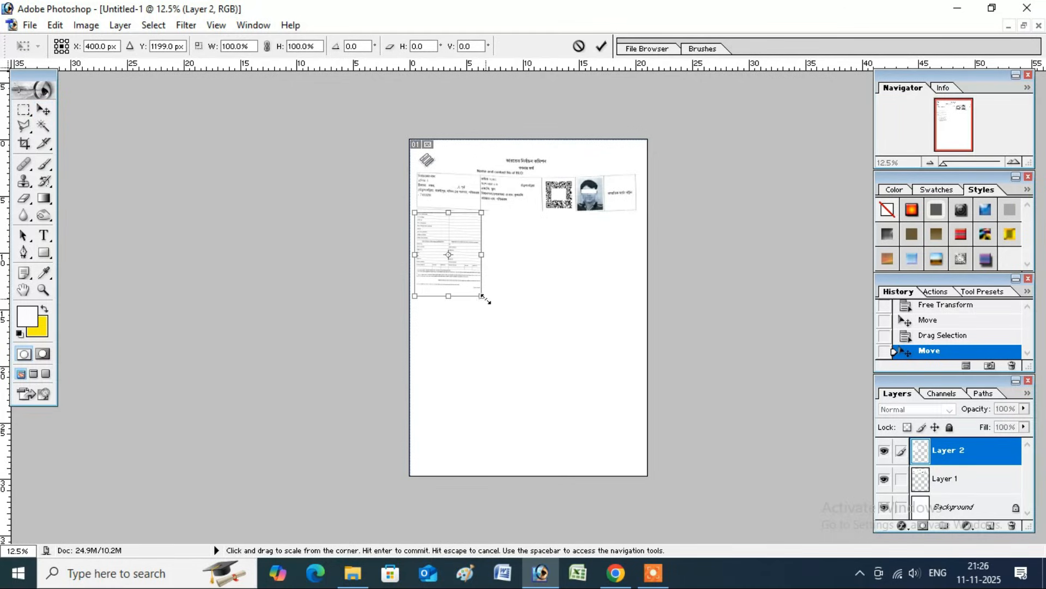
Scale the form body up to fill the page below the header and apply it
drag(483, 297, 658, 464)
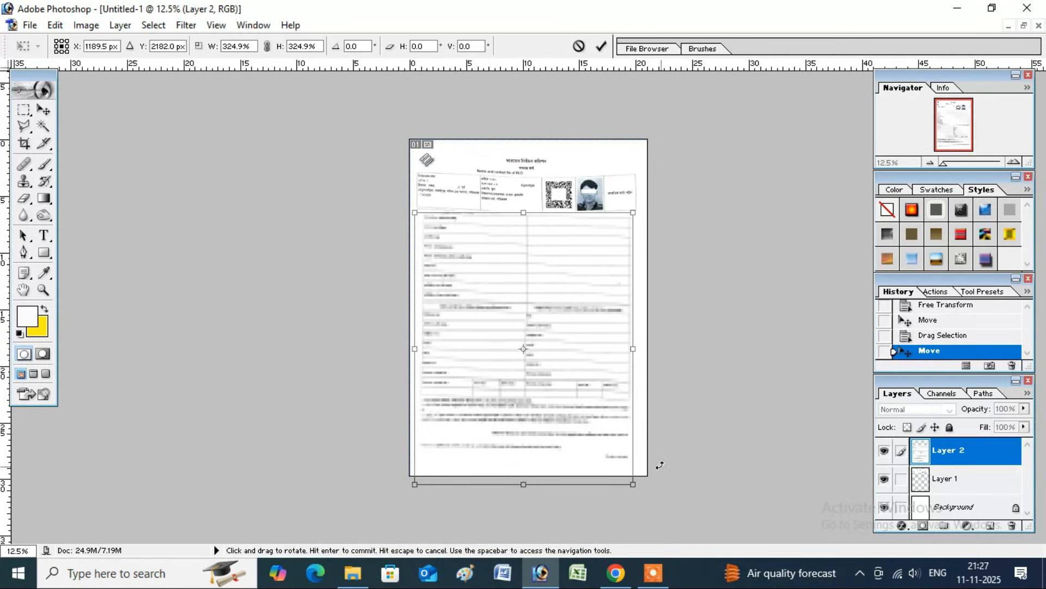
key(Return)
key(Right)
key(Right)
key(Right)
key(Right)
key(Left)
key(Left)
key(Left)
key(Left)
Nudge the header layer up and the form body layer up and left so they line up
key(Left)
key(Left)
click(528, 195)
key(Up)
key(Up)
key(Up)
click(500, 263)
key(Left)
key(Left)
key(Left)
key(Left)
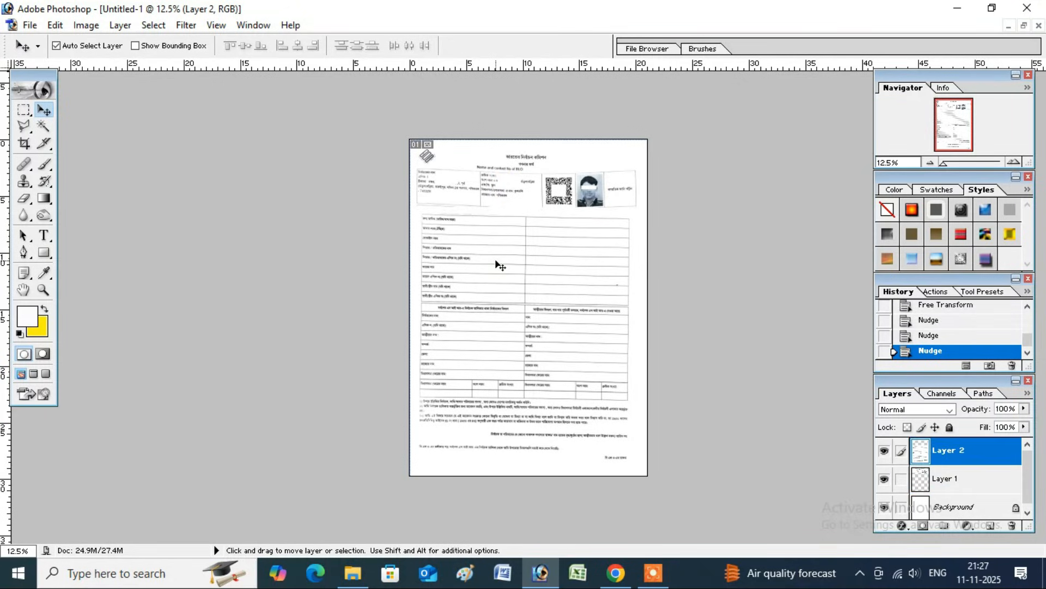
key(Up)
key(Up)
key(Up)
key(Up)
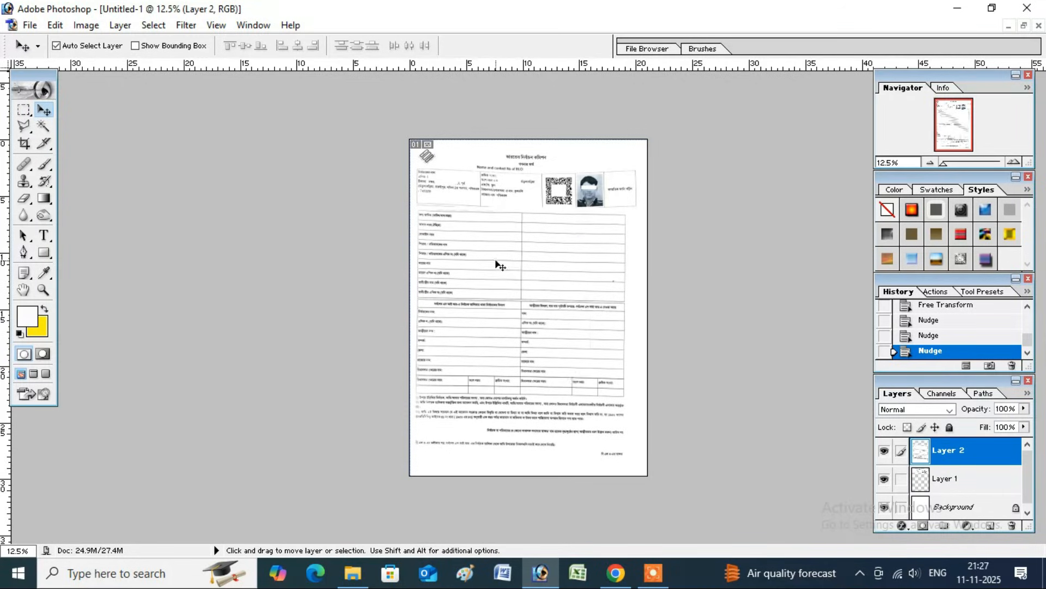
key(Left)
key(Left)
key(Up)
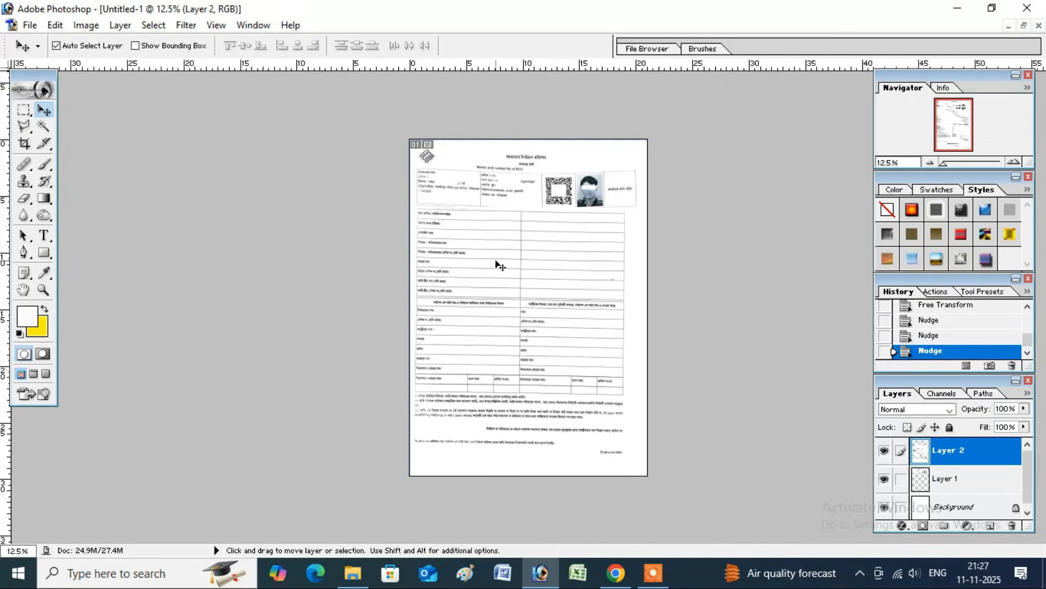
Rescale the form body slightly to about 103%, commit, and zoom in on the page
key(ctrl+t)
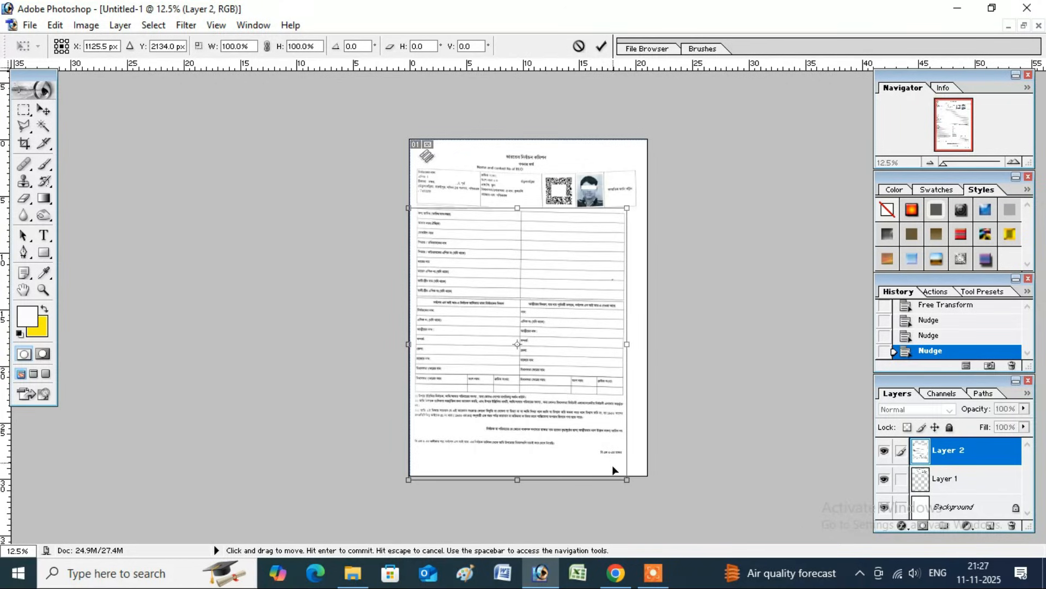
drag(627, 480, 643, 488)
key(Return)
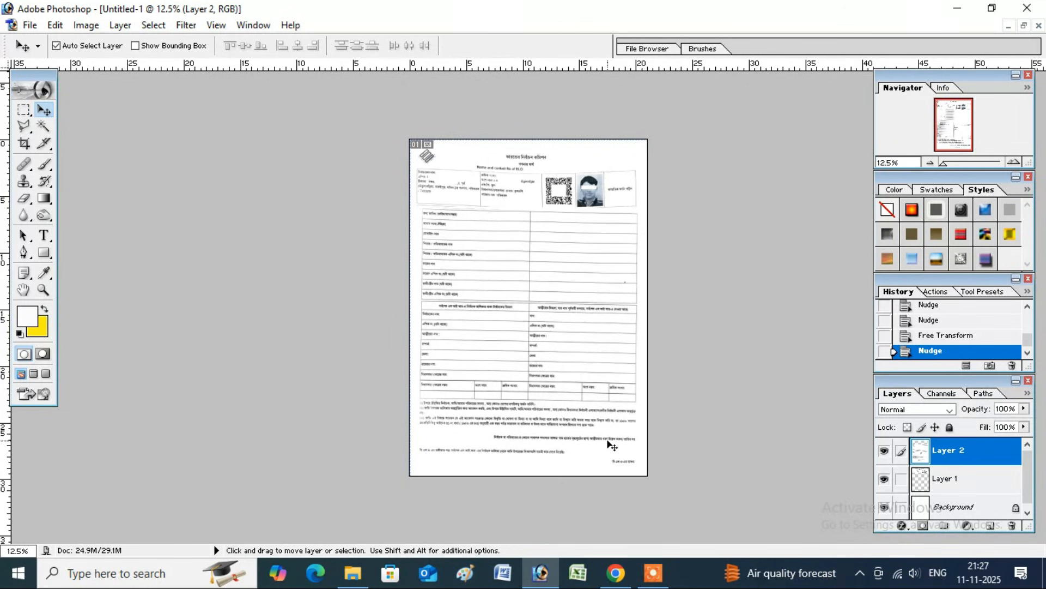
key(ctrl+plus)
key(ctrl+plus)
key(ctrl+plus)
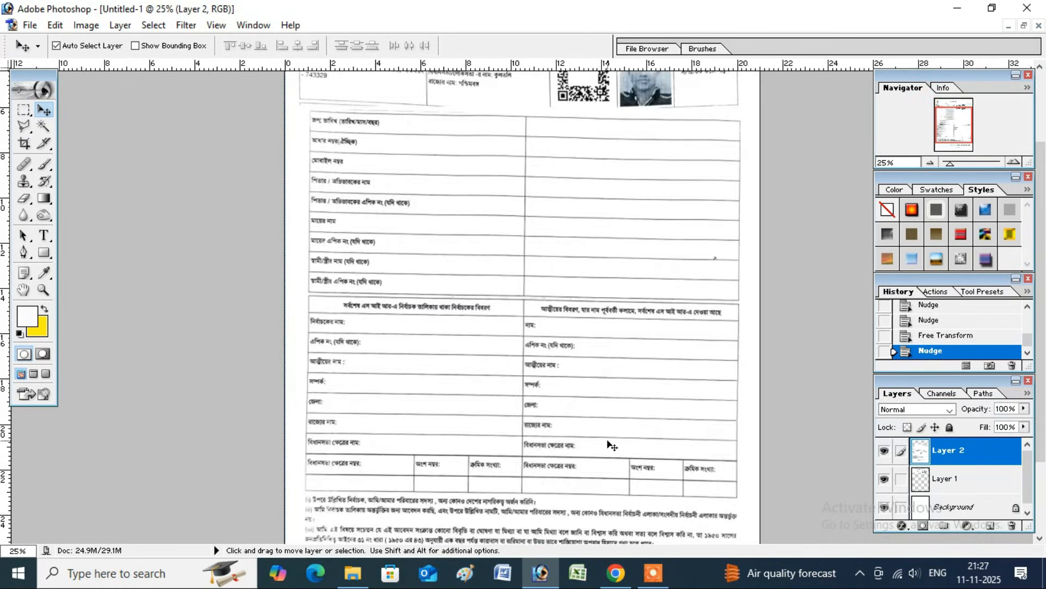
scroll(580, 357, up, 6)
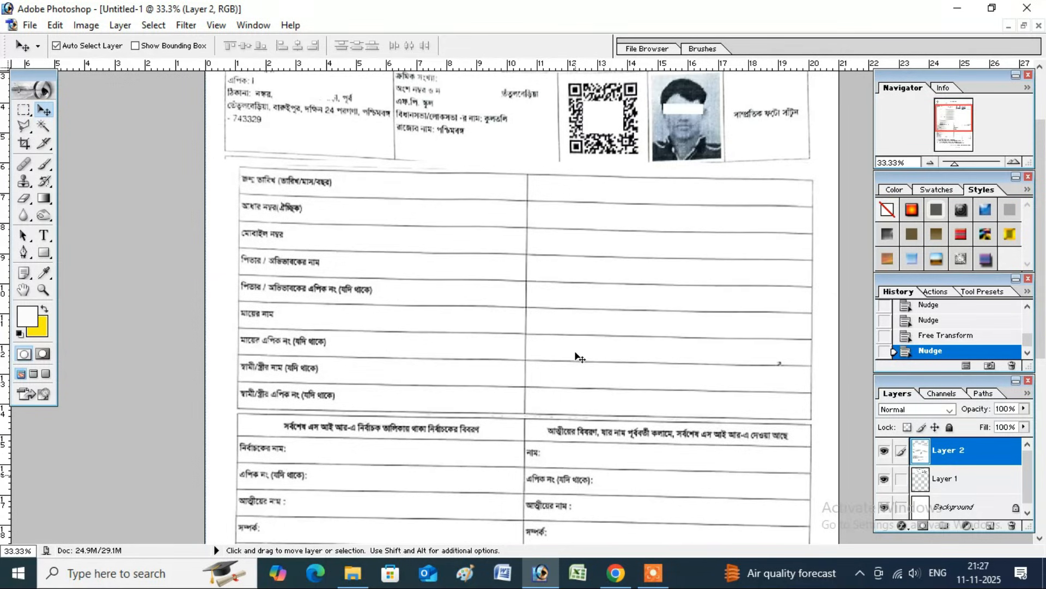
scroll(579, 357, up, 1)
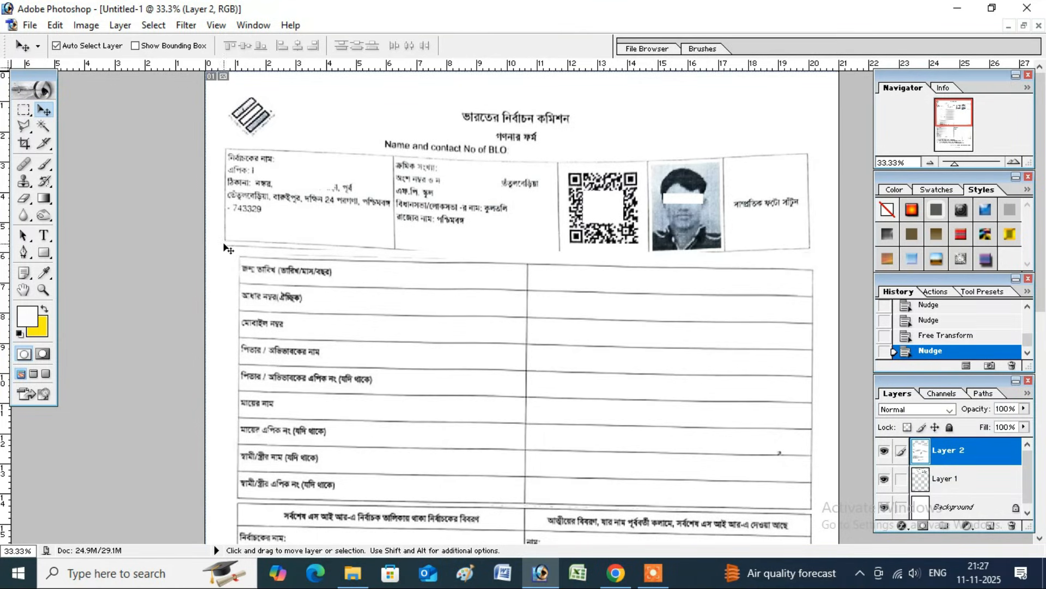
Bring up the 2025-11-11 form, clear its leftover header selection, and return to floating windows
click(1024, 26)
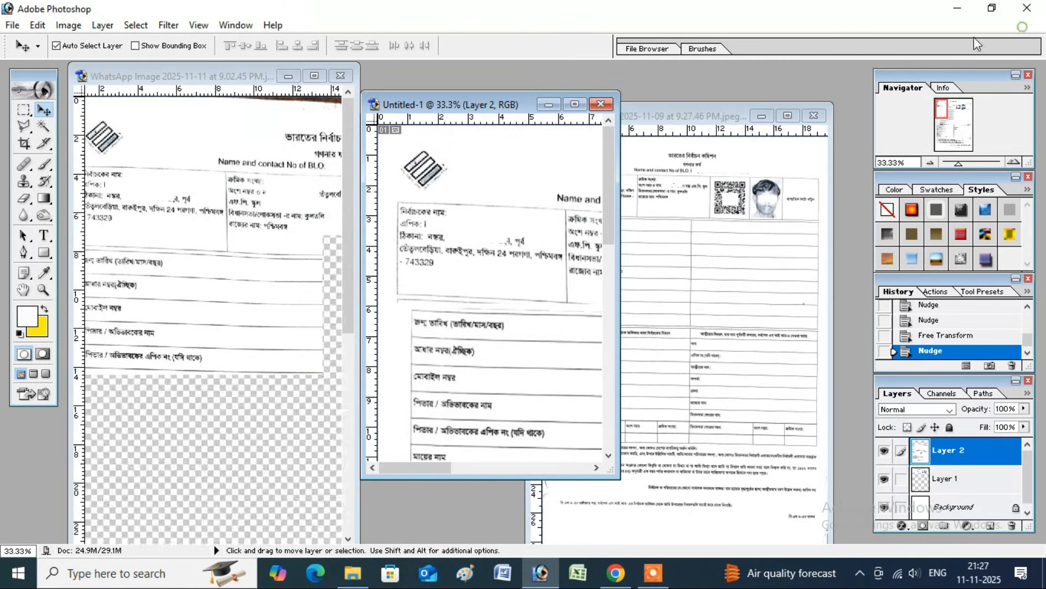
click(575, 105)
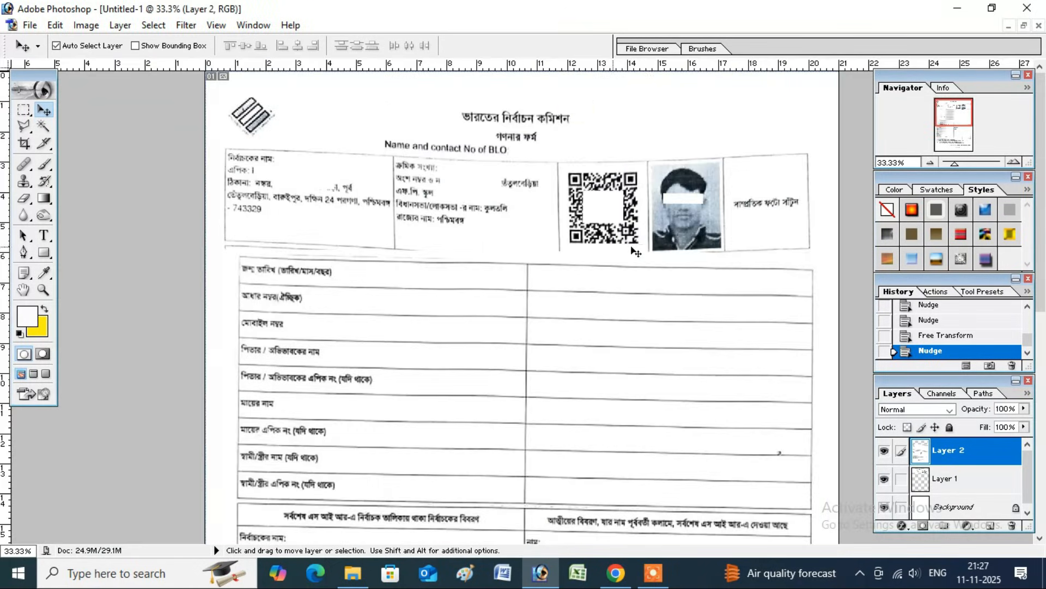
click(1024, 26)
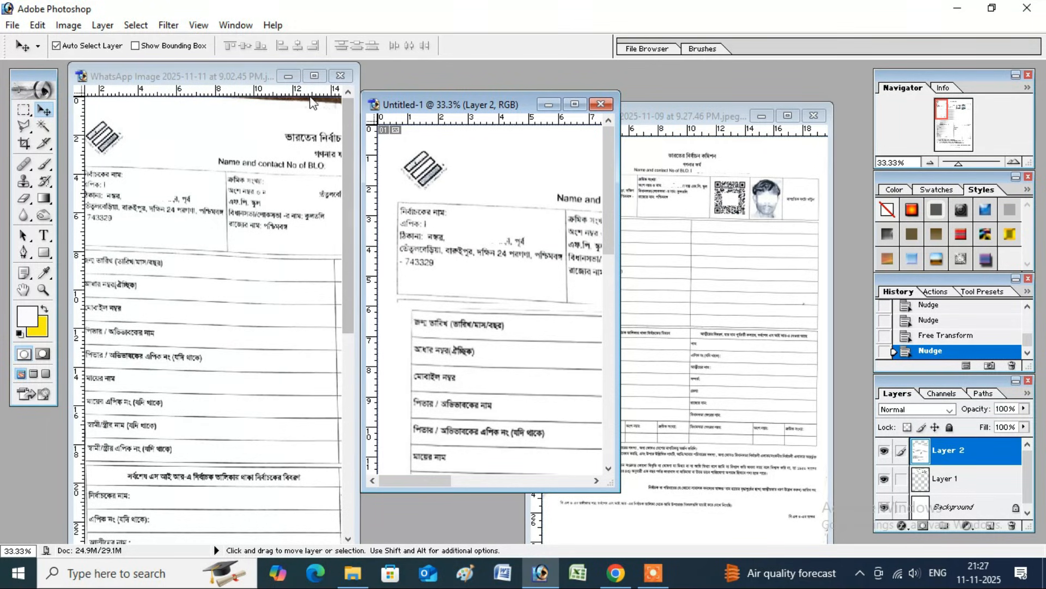
click(314, 76)
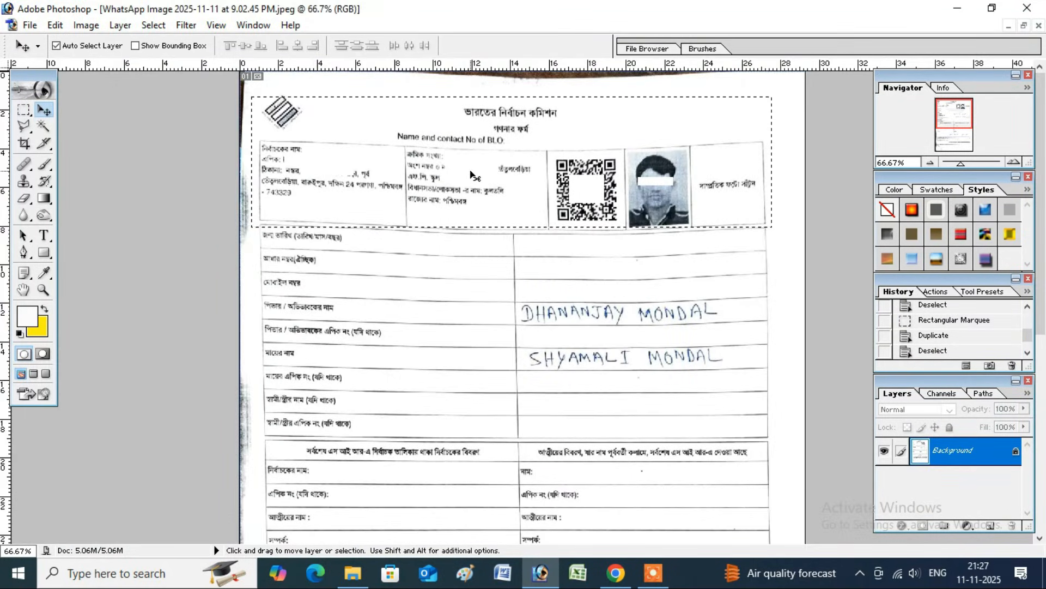
key(ctrl+d)
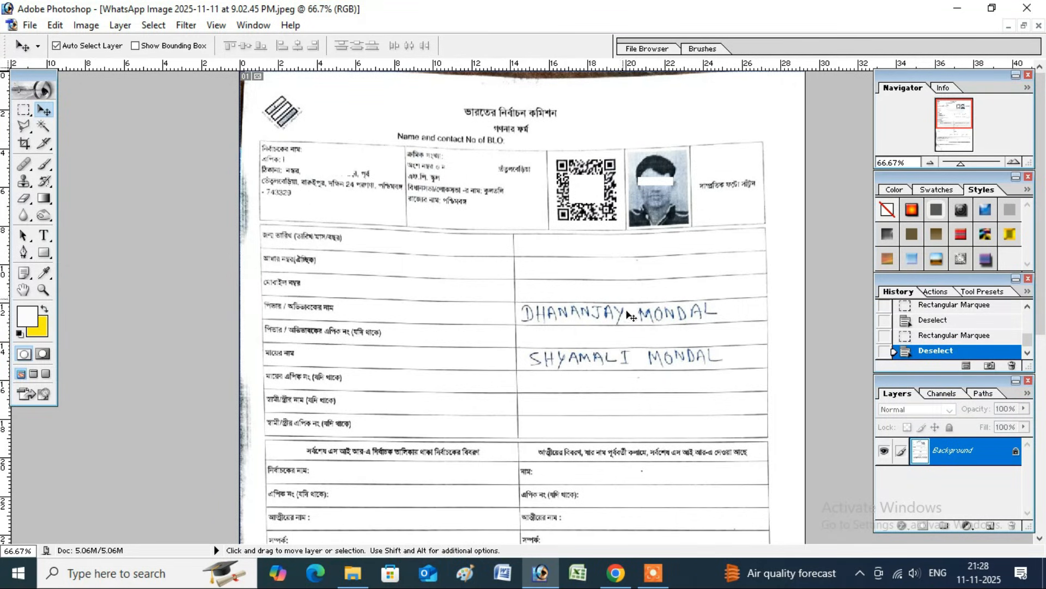
click(1023, 26)
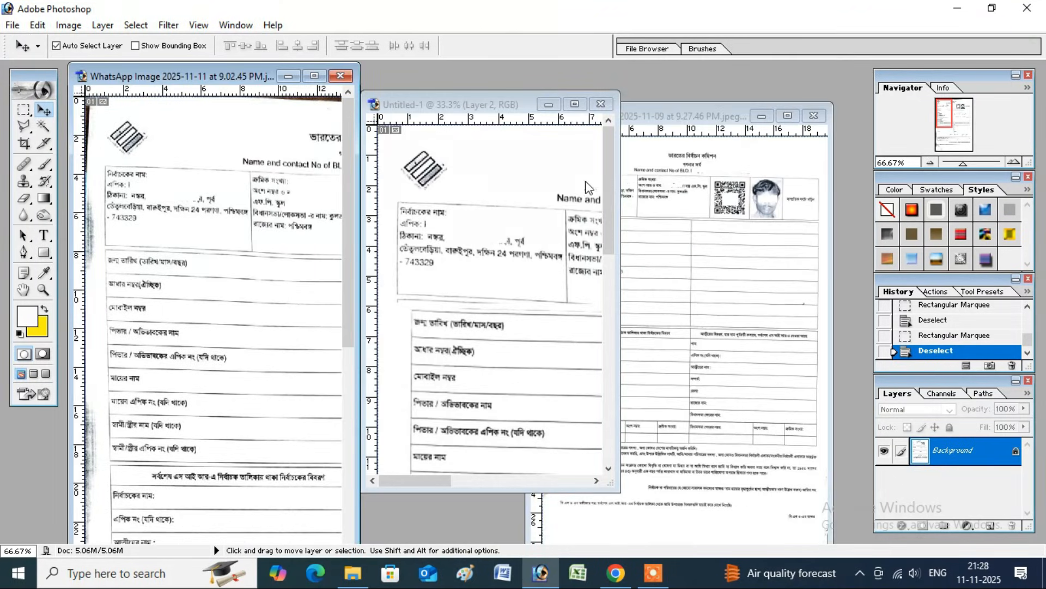
Minimize Untitled-1, maximize the 2025-11-09 form, and clear the lasso selection around its body
click(548, 104)
click(787, 116)
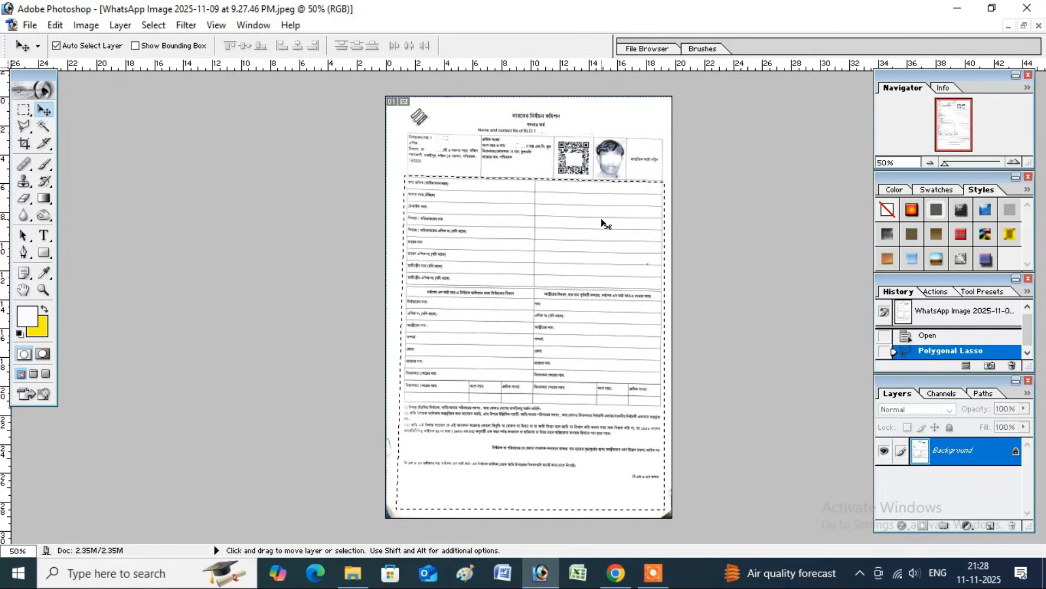
key(ctrl+d)
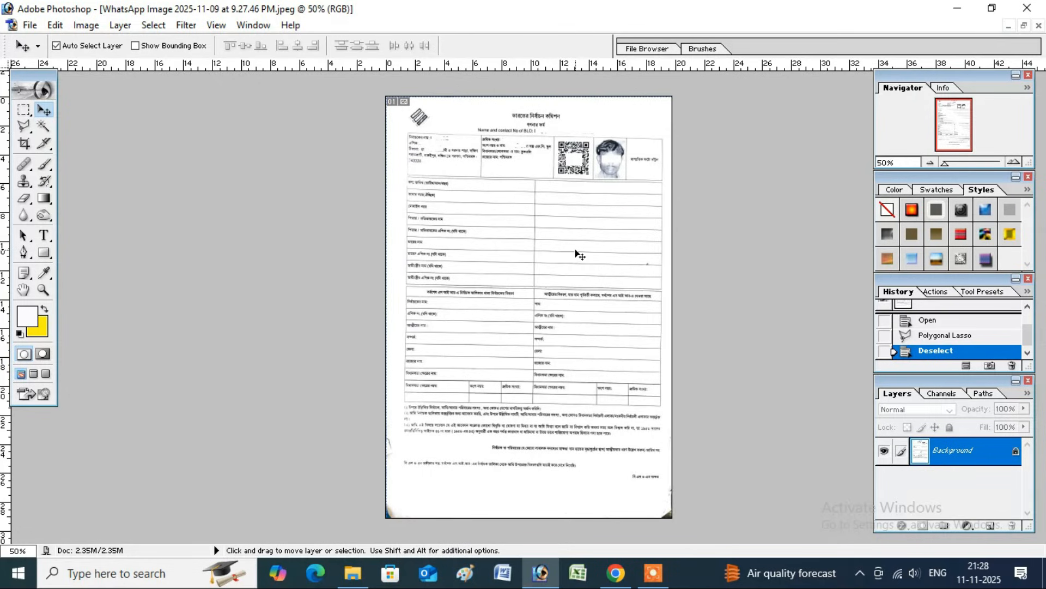
key(ctrl+plus)
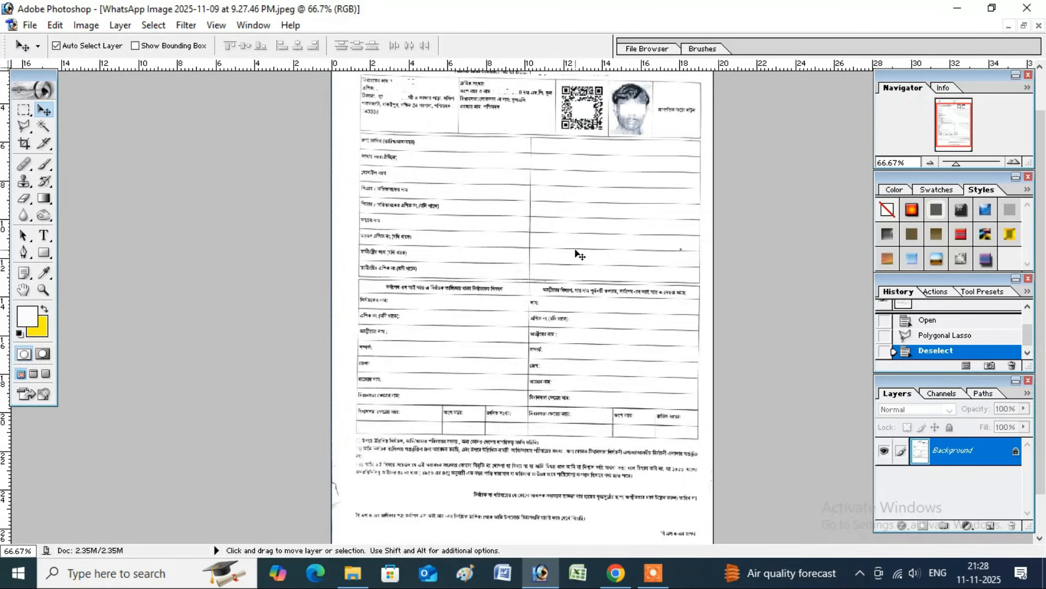
key(ctrl+plus)
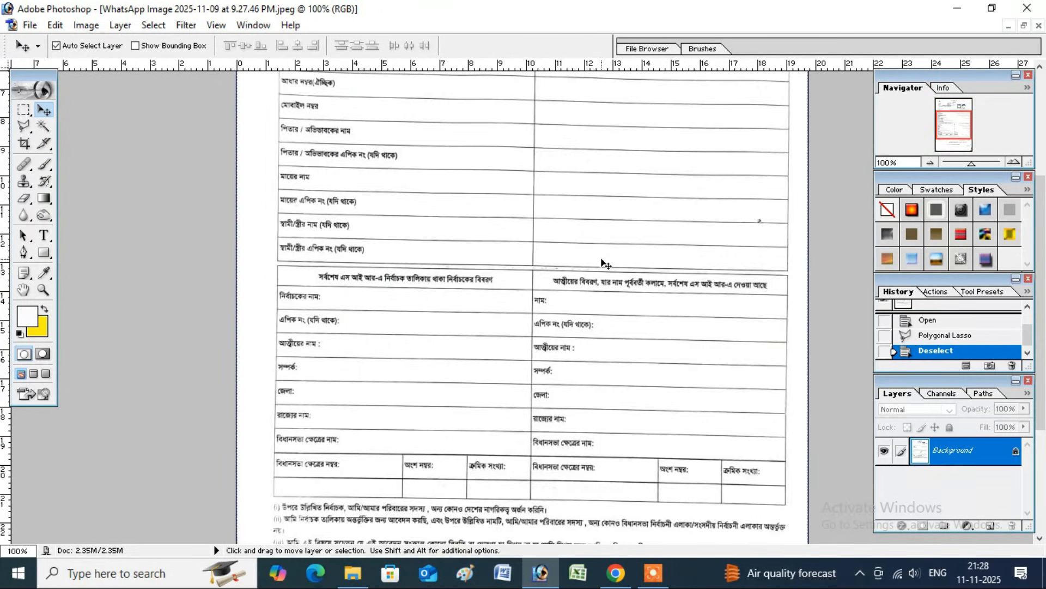
scroll(605, 264, up, 3)
scroll(605, 264, up, 2)
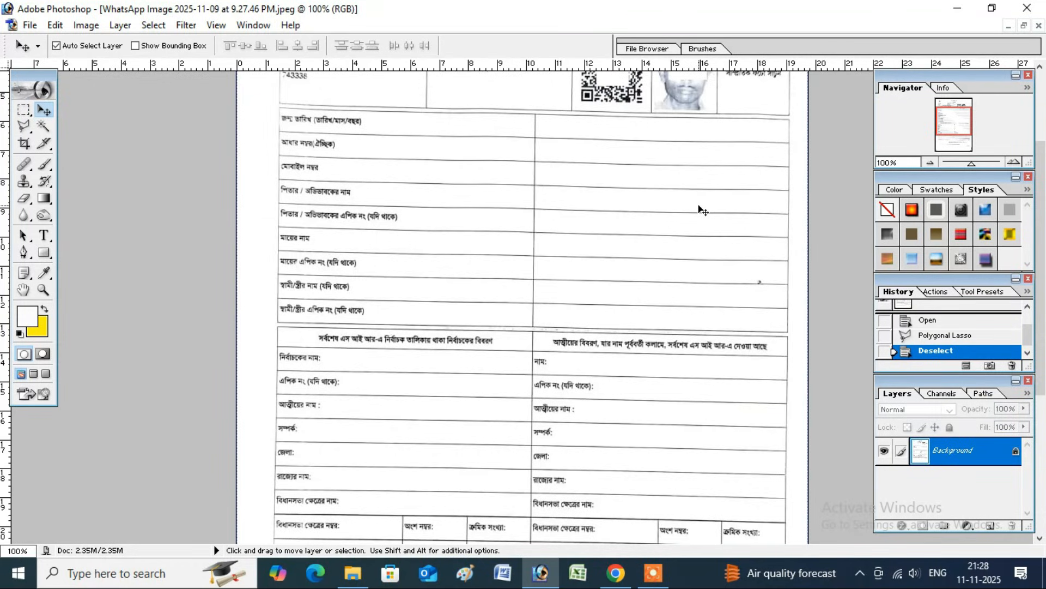
scroll(703, 211, up, 3)
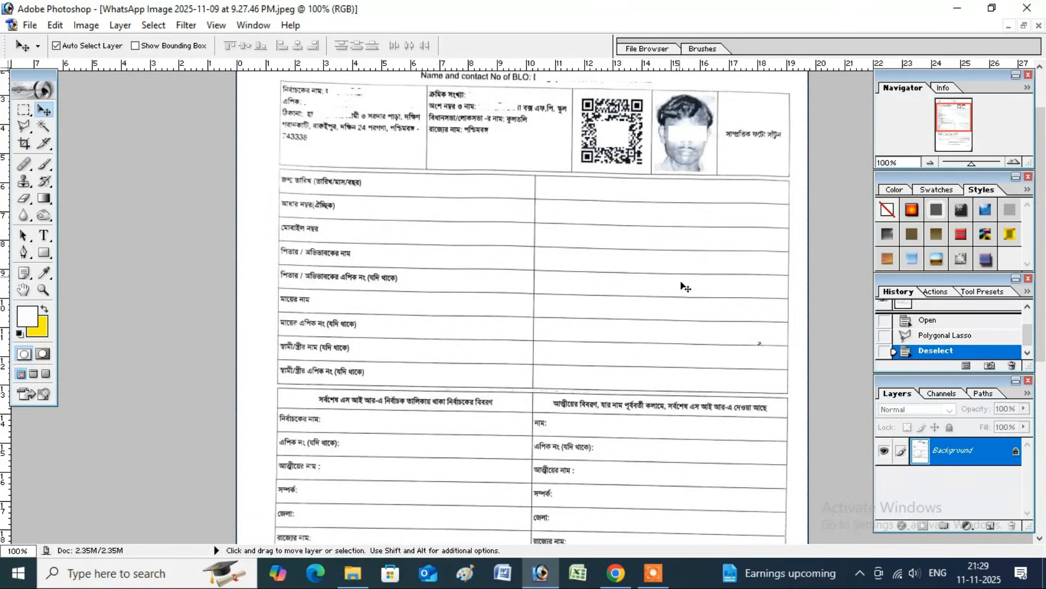
scroll(686, 294, down, 1)
scroll(687, 294, up, 4)
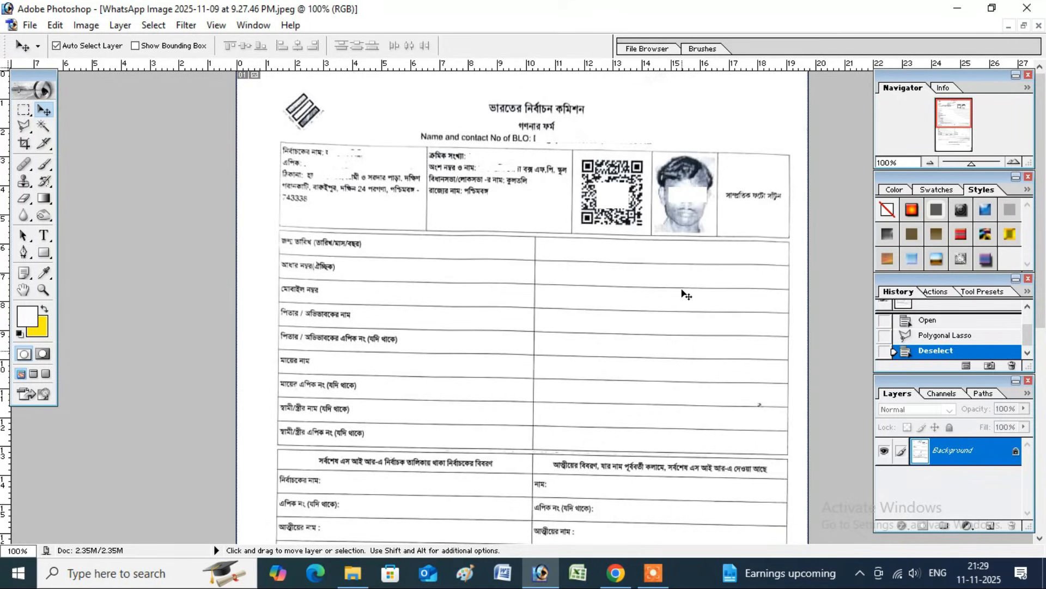
scroll(666, 327, down, 2)
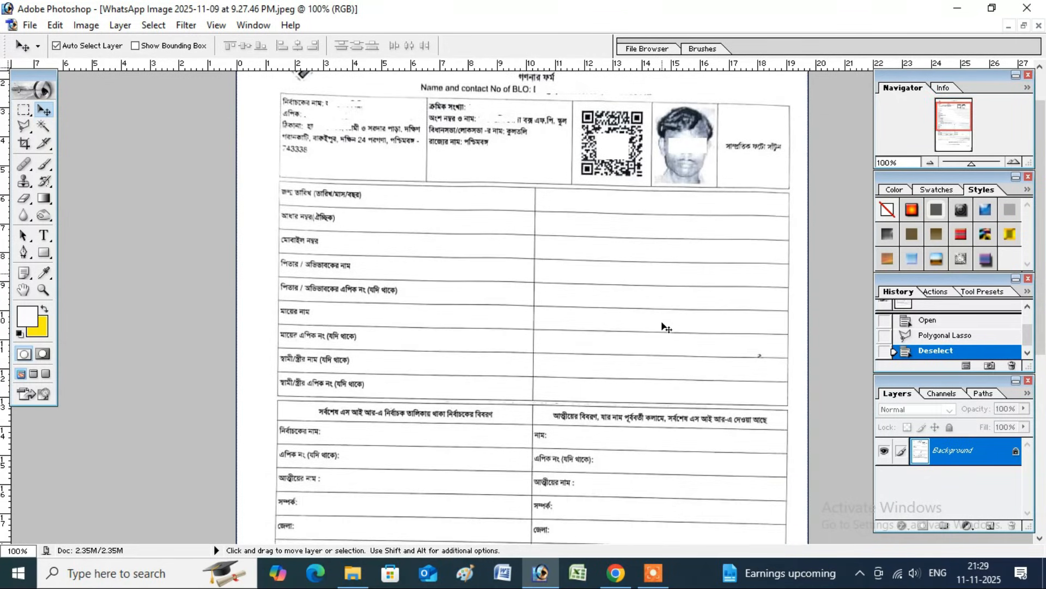
scroll(666, 327, down, 4)
scroll(666, 327, up, 6)
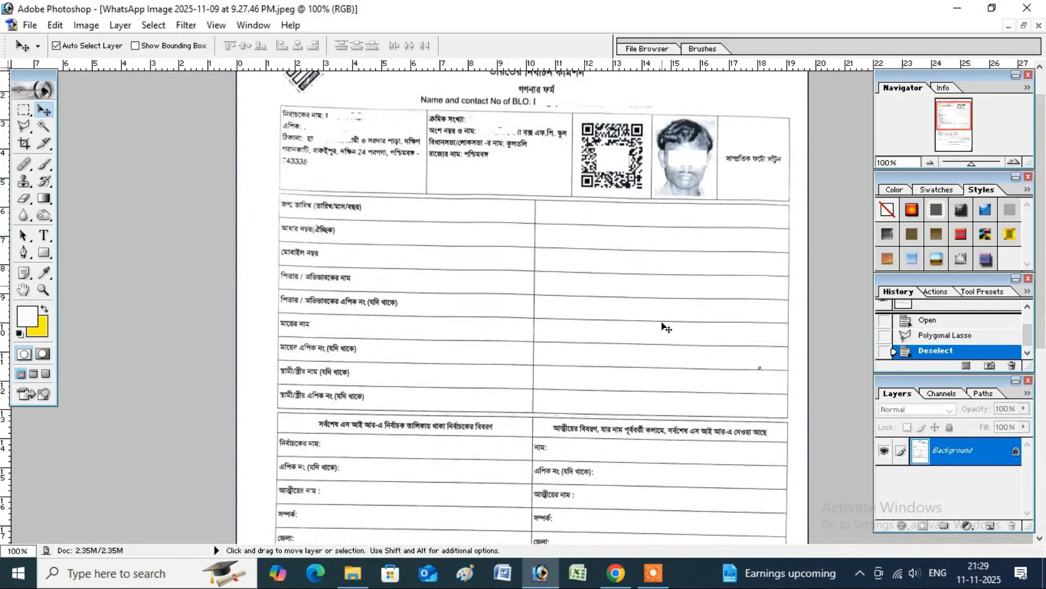
scroll(666, 327, up, 1)
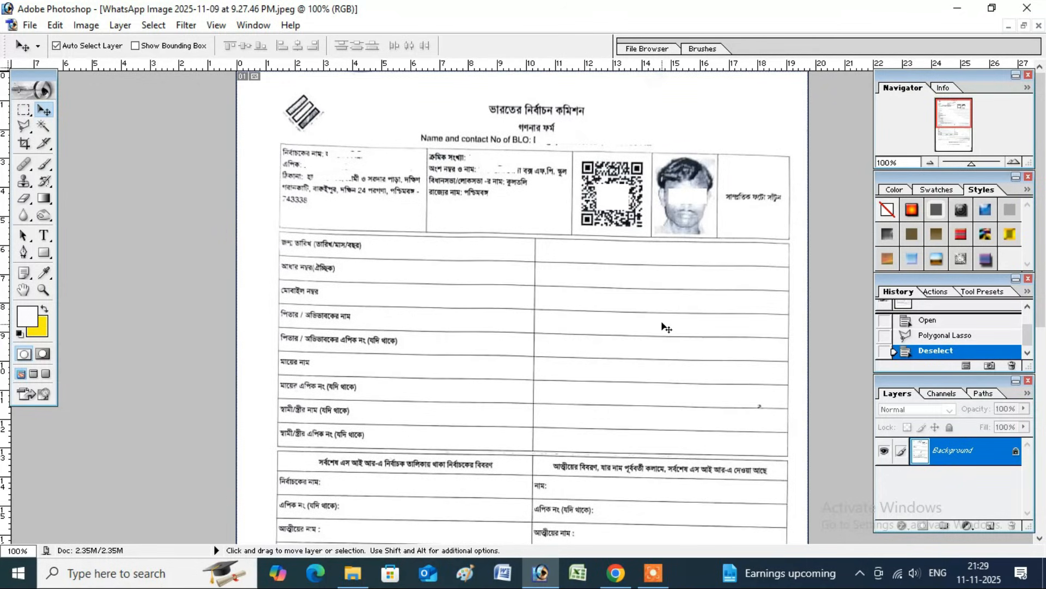
scroll(666, 327, down, 2)
scroll(666, 327, down, 2)
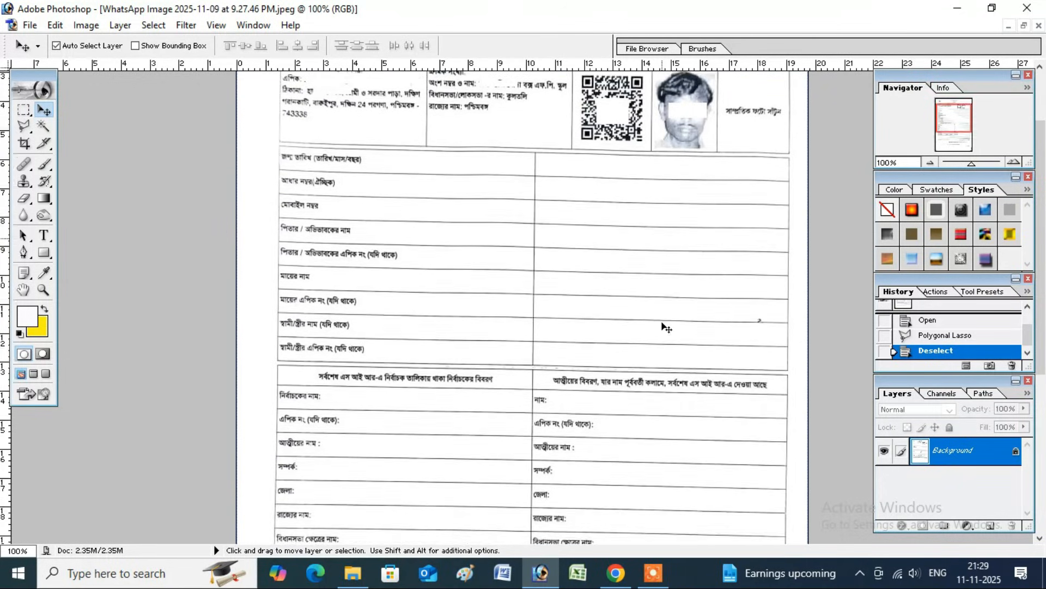